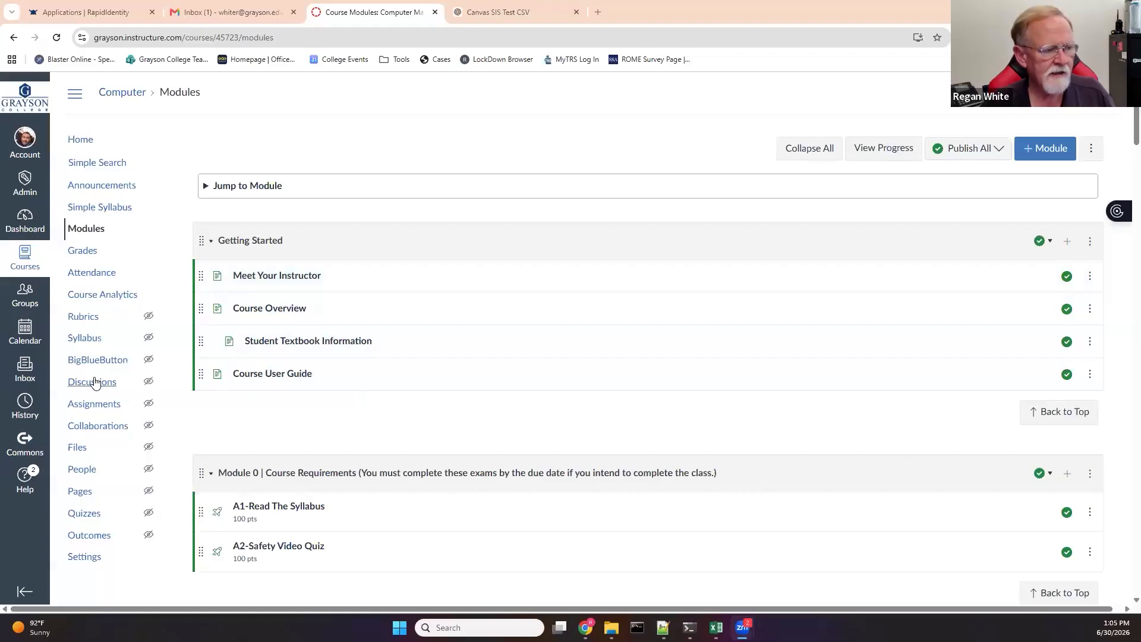
# - Open the Module 2 | Open Forum/Discussion topic, look at the form for creating its rubric, and close it without saving
pyautogui.click(88, 386)
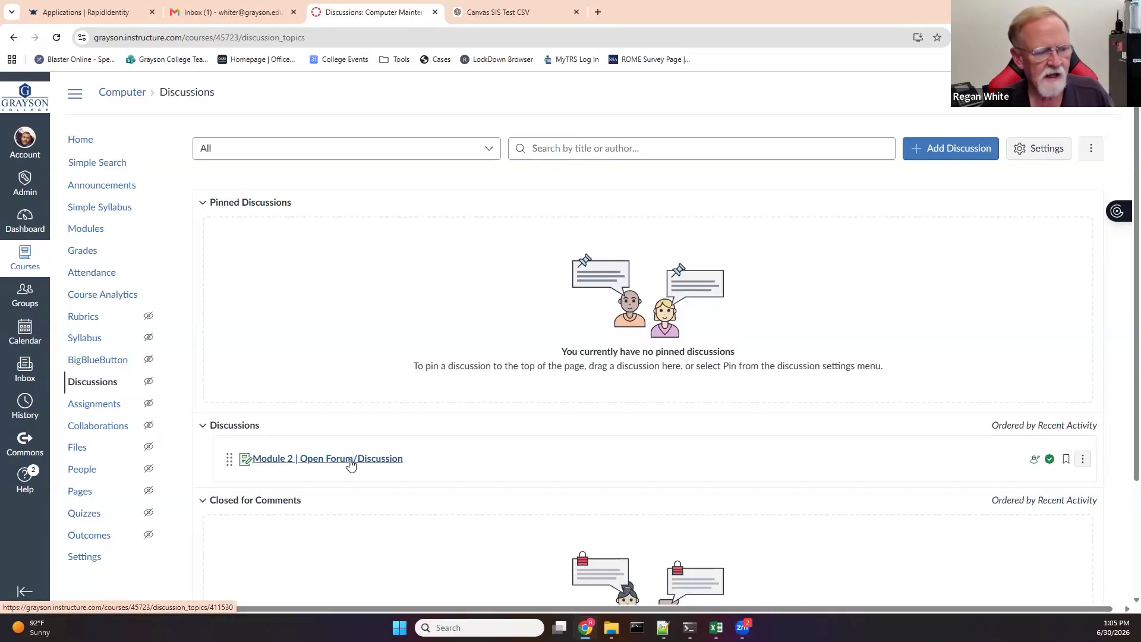
pyautogui.click(350, 463)
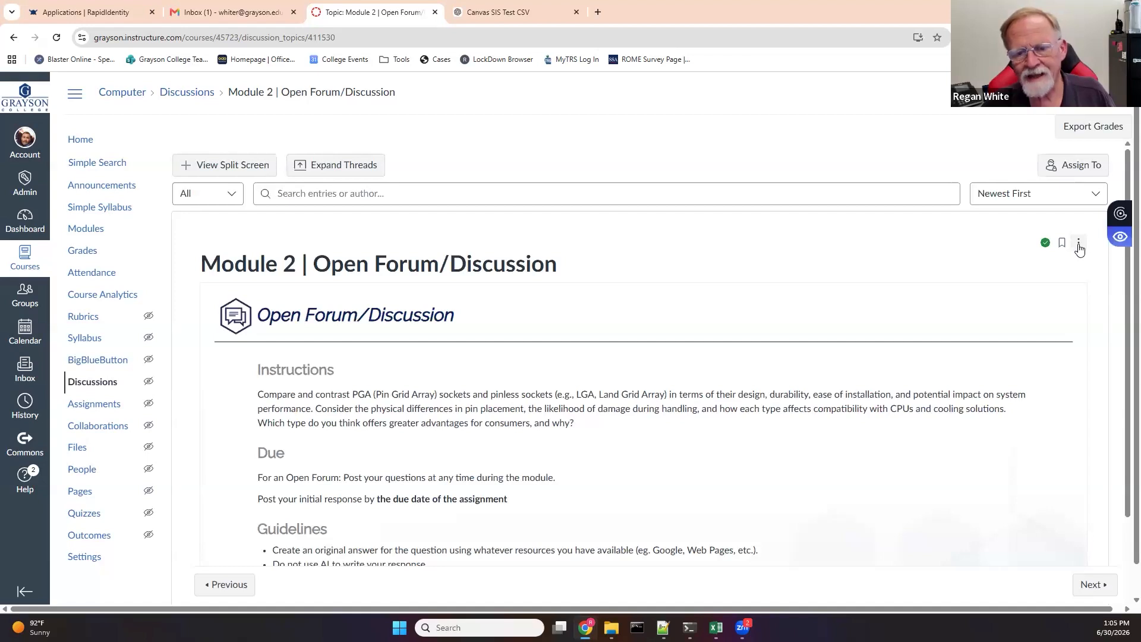
pyautogui.click(1078, 243)
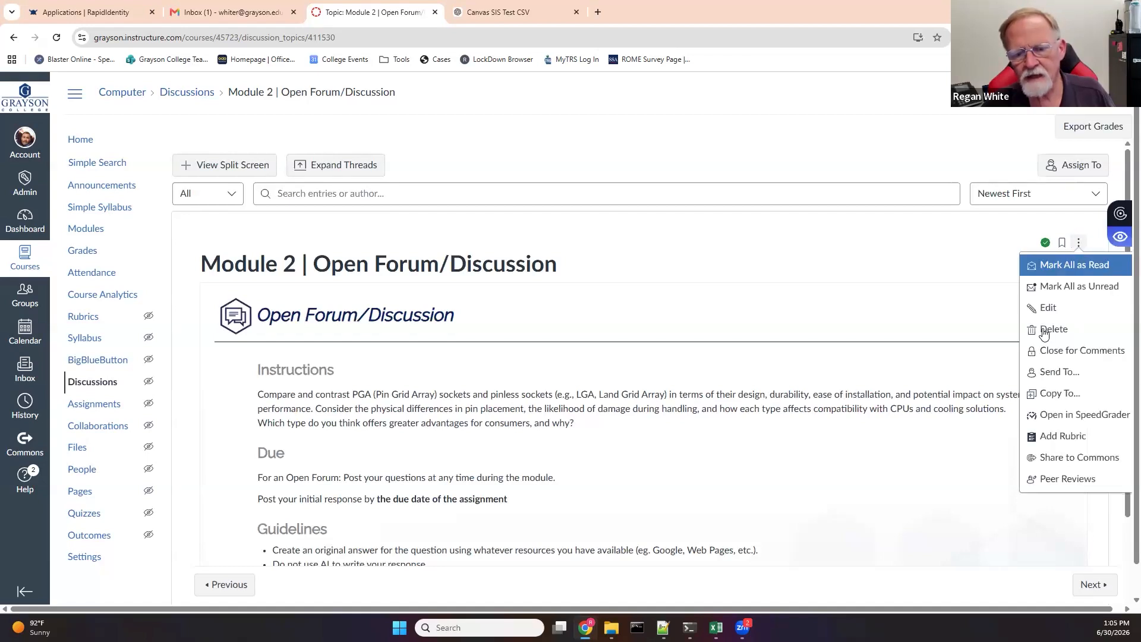
pyautogui.click(1068, 439)
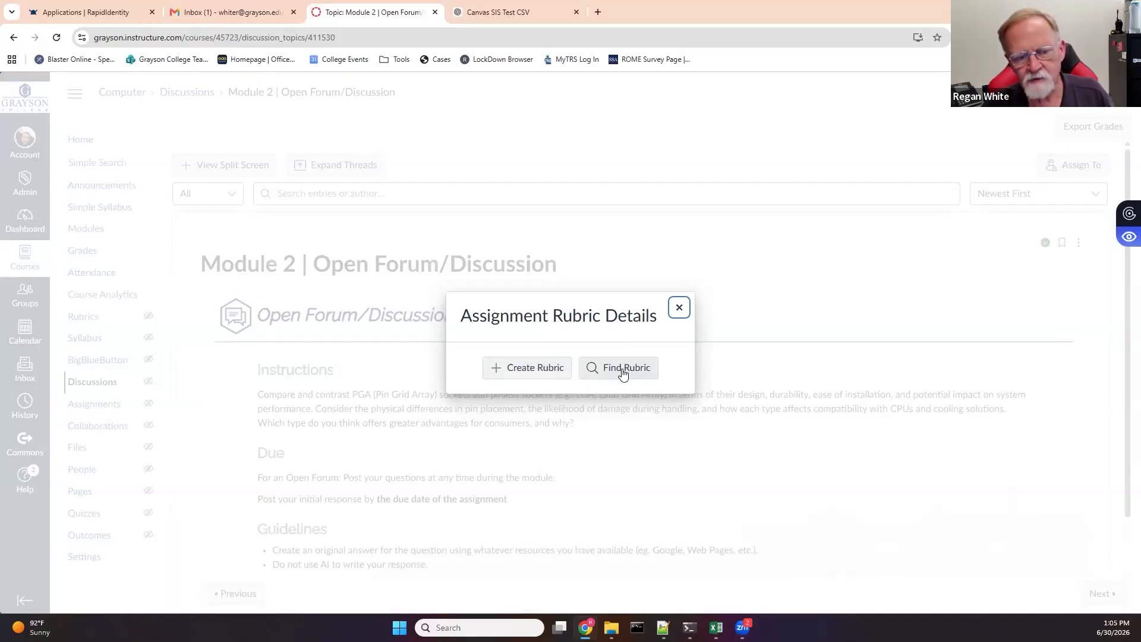
pyautogui.click(525, 372)
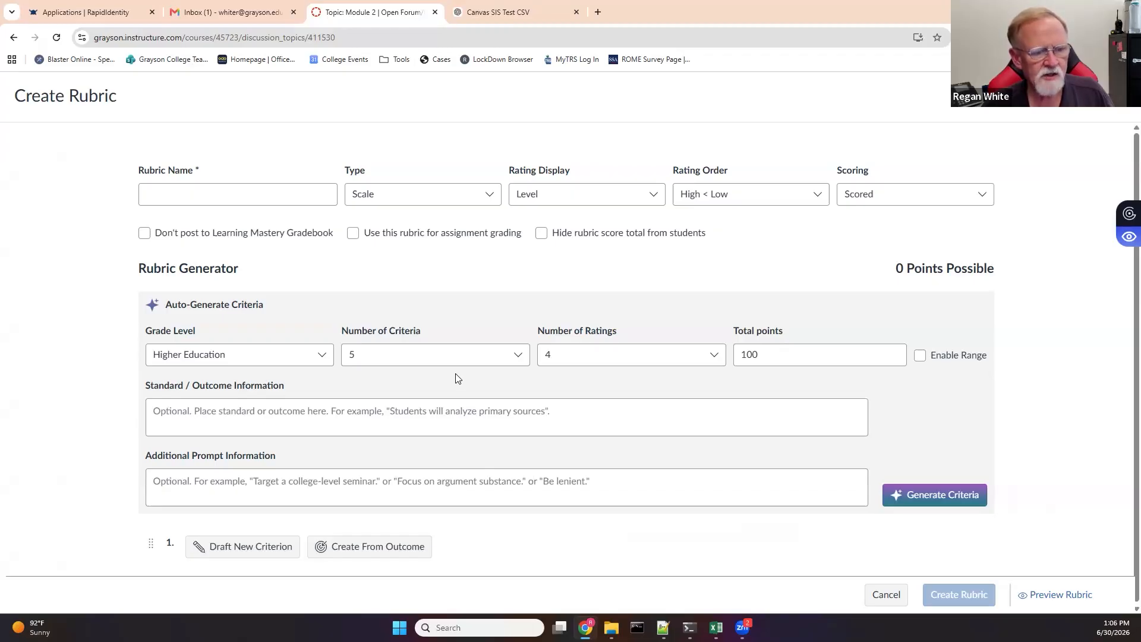
pyautogui.click(887, 595)
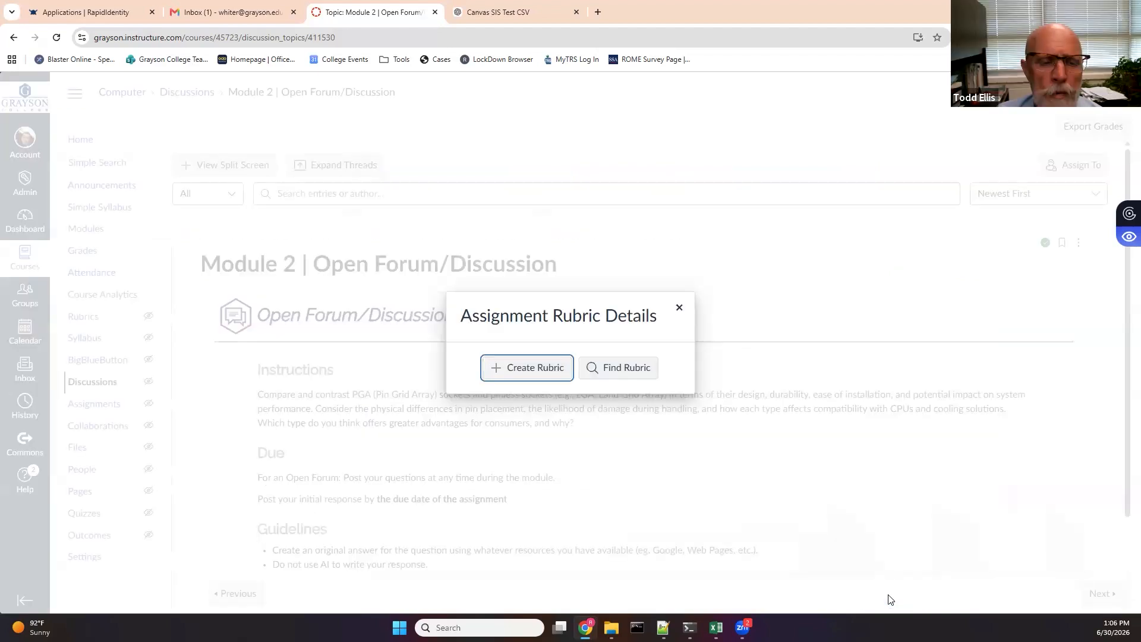
pyautogui.click(680, 309)
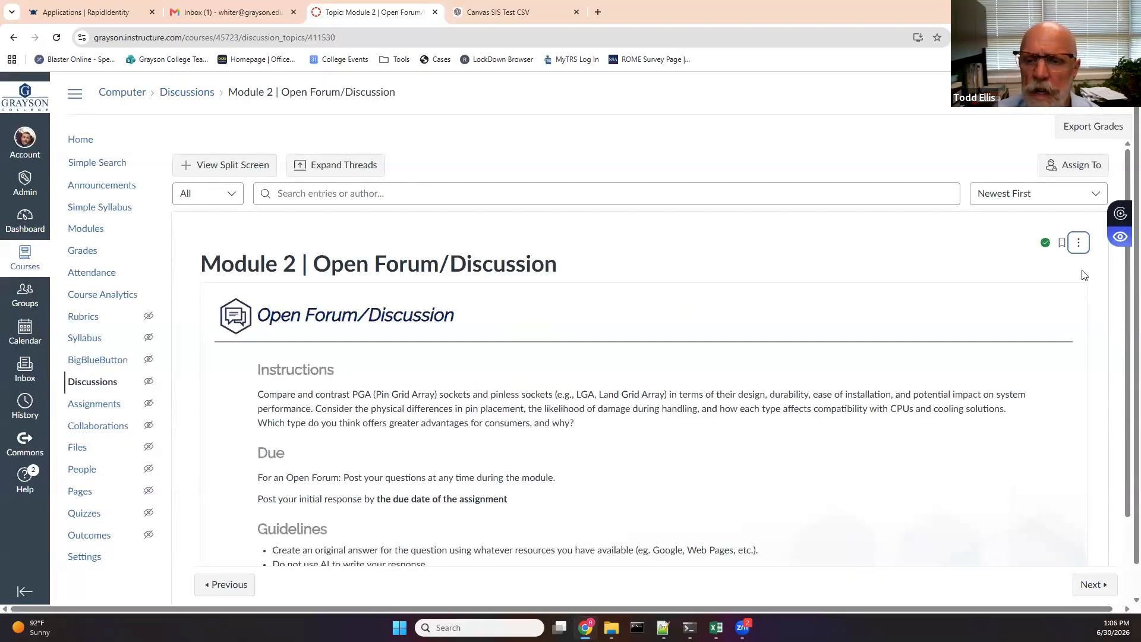
# - Reopen the discussion's rubric creation form to examine the Auto-Generate Criteria options, and cancel out of it
pyautogui.click(1078, 242)
pyautogui.click(1062, 436)
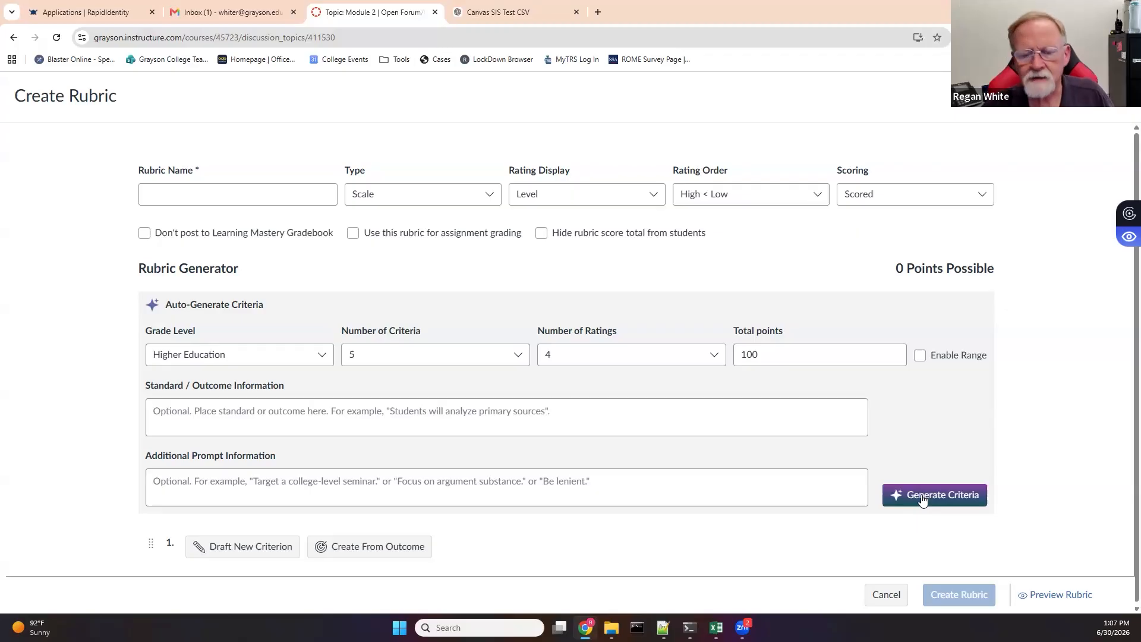
pyautogui.click(884, 595)
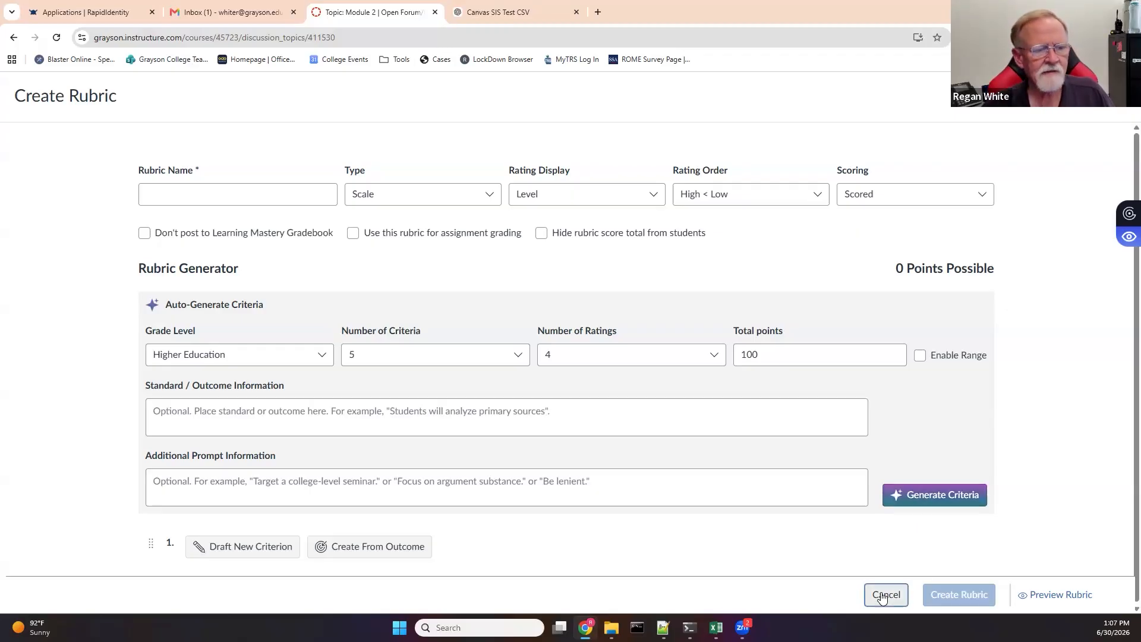
pyautogui.click(679, 309)
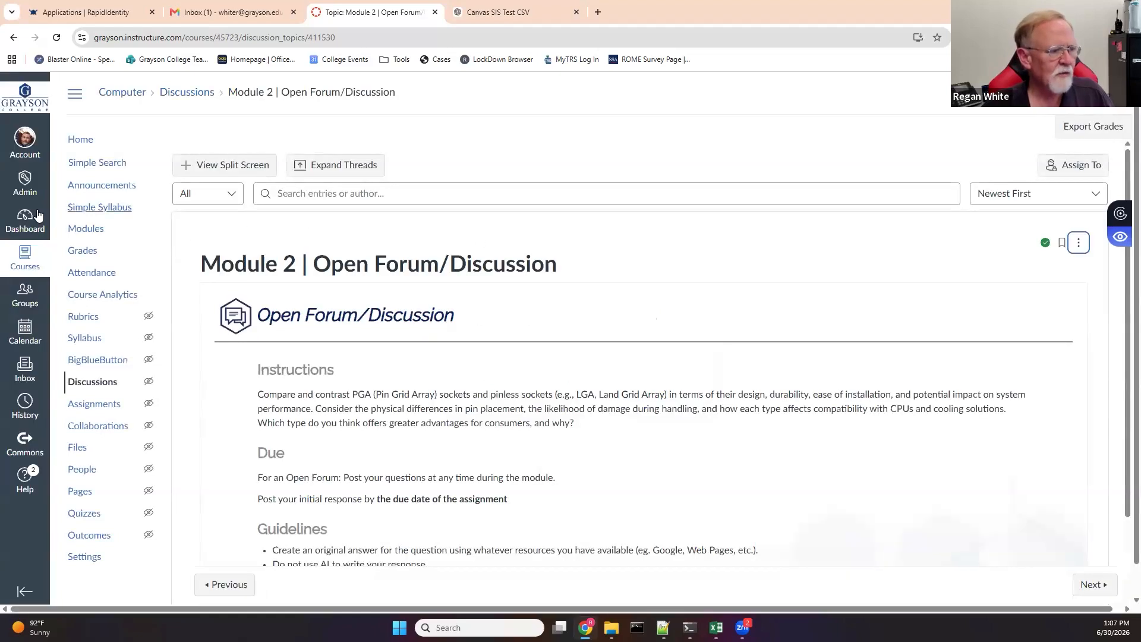
# - Open the A2-Safety Video Quiz from the course modules and start creating a new rubric for it
pyautogui.click(88, 229)
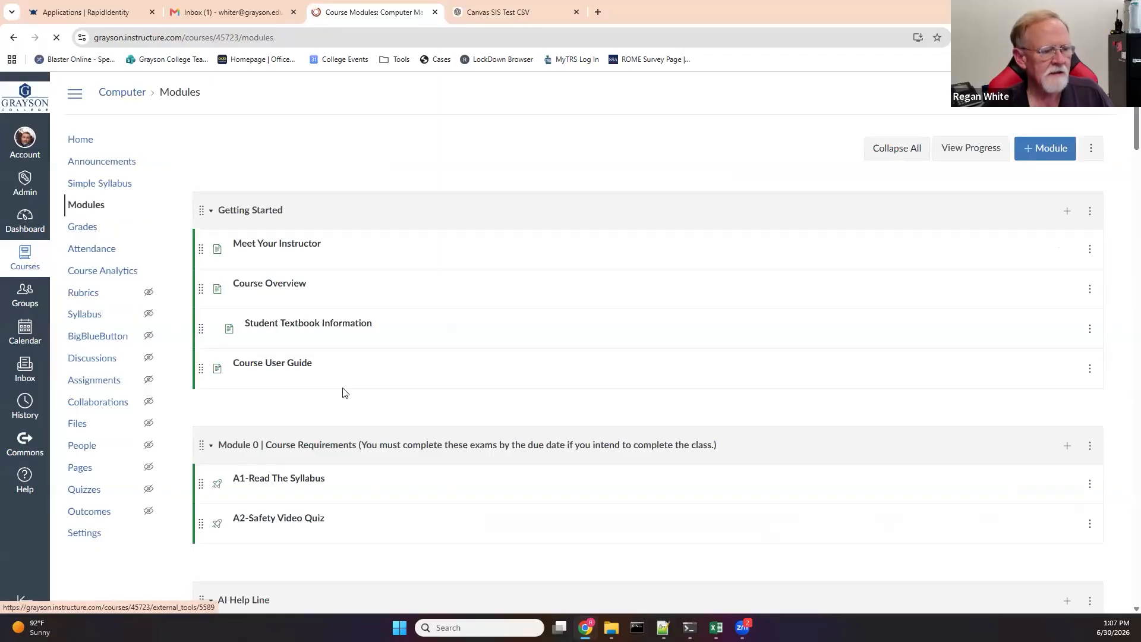
pyautogui.scroll(-2, 248, 369)
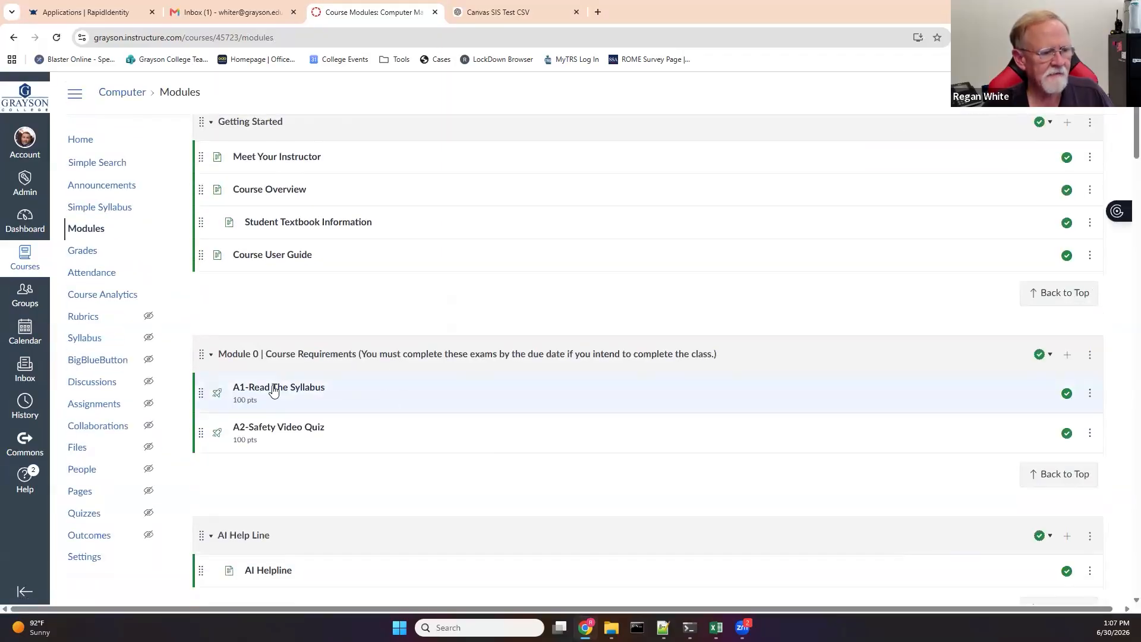
pyautogui.click(290, 432)
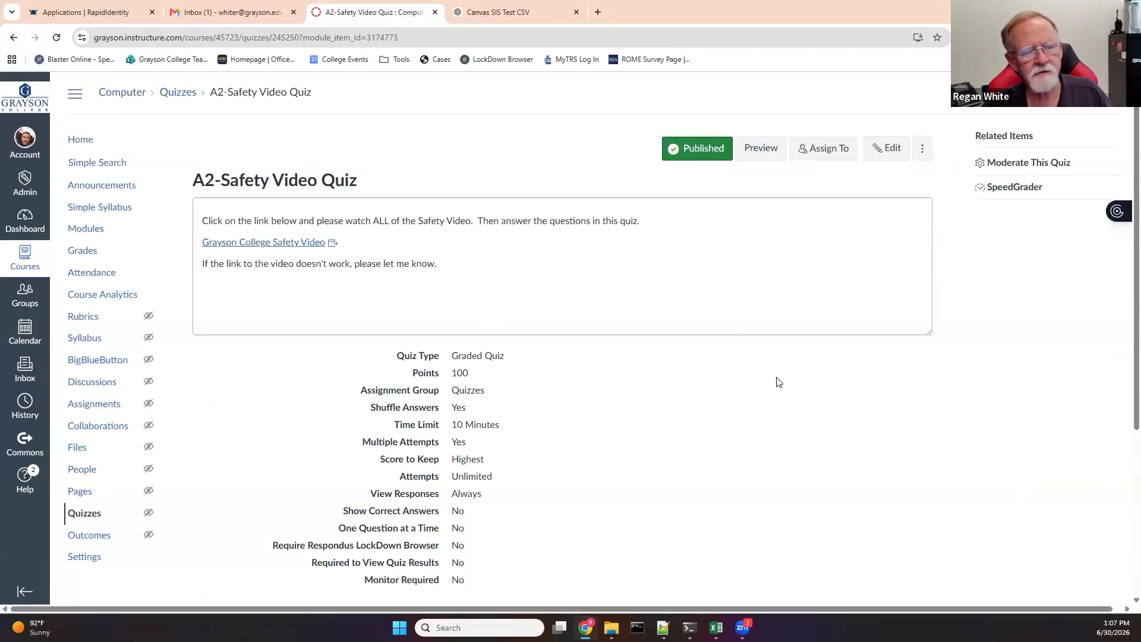
pyautogui.scroll(-5, 779, 382)
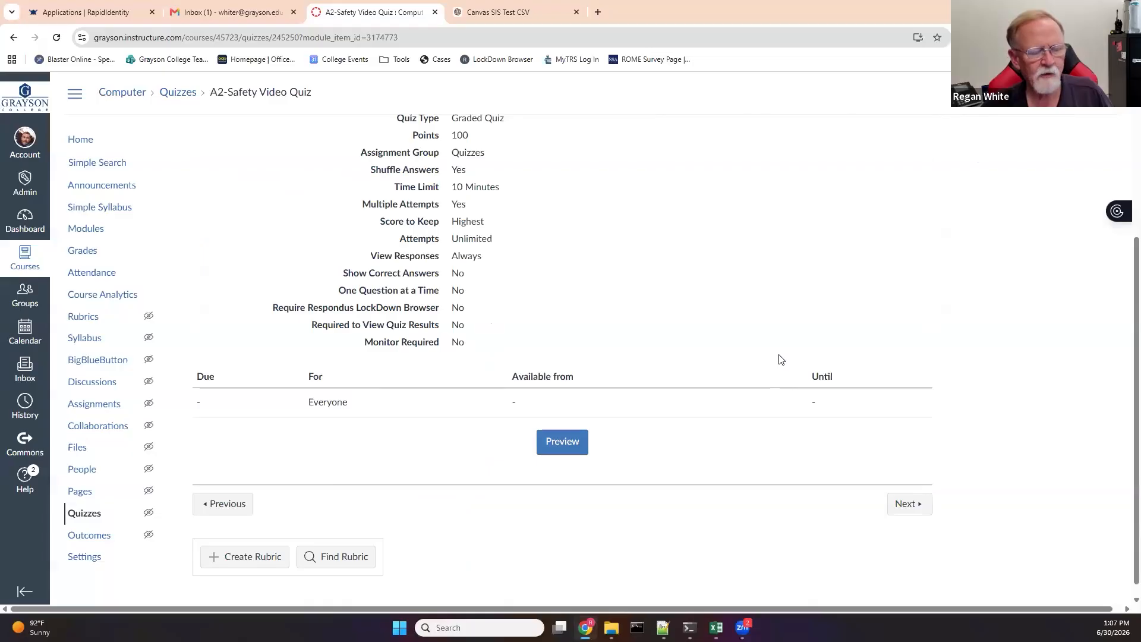
pyautogui.scroll(-1, 420, 543)
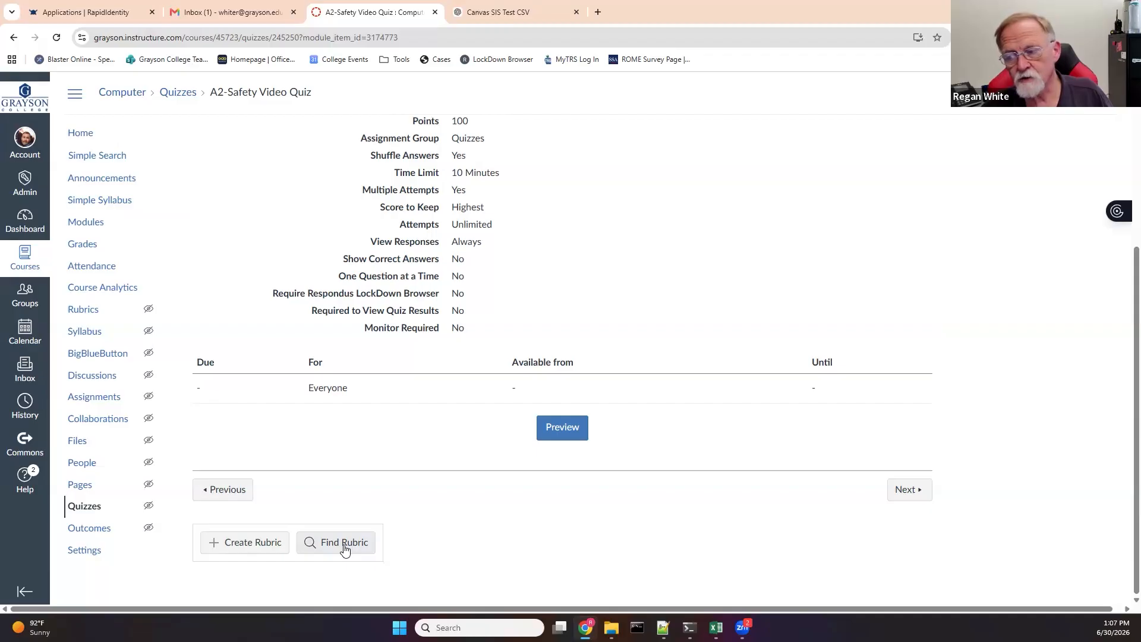
pyautogui.click(241, 543)
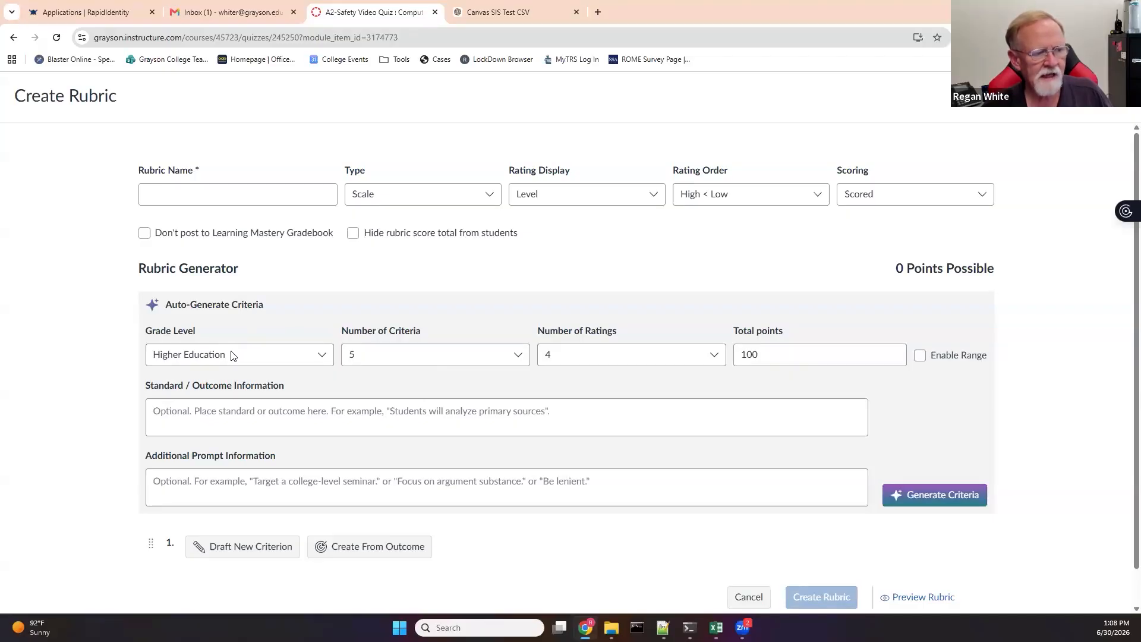
# - Auto-generate the quiz rubric for the Higher Education grade level with 5 criteria, leaving the standard and additional prompt information blank
pyautogui.click(314, 357)
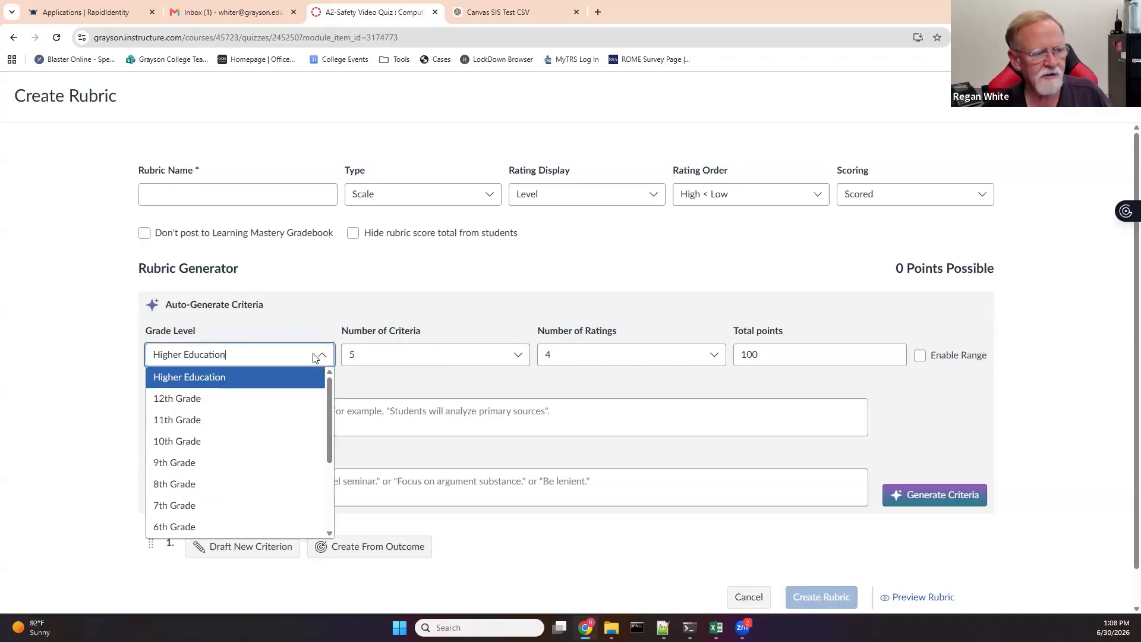
pyautogui.click(225, 380)
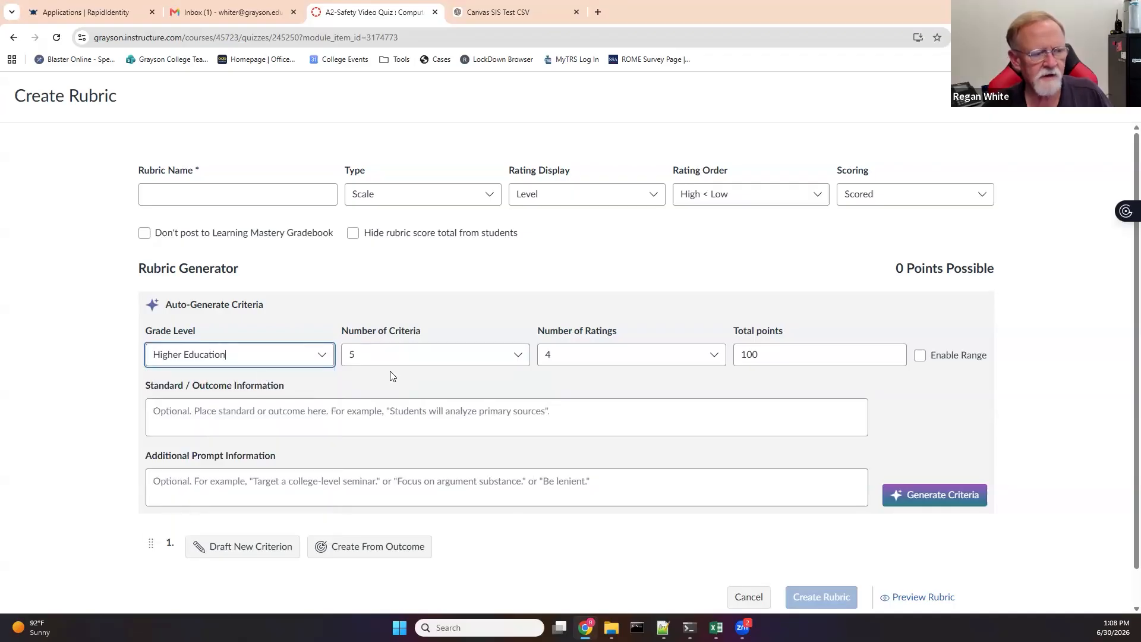
pyautogui.click(432, 358)
pyautogui.click(403, 441)
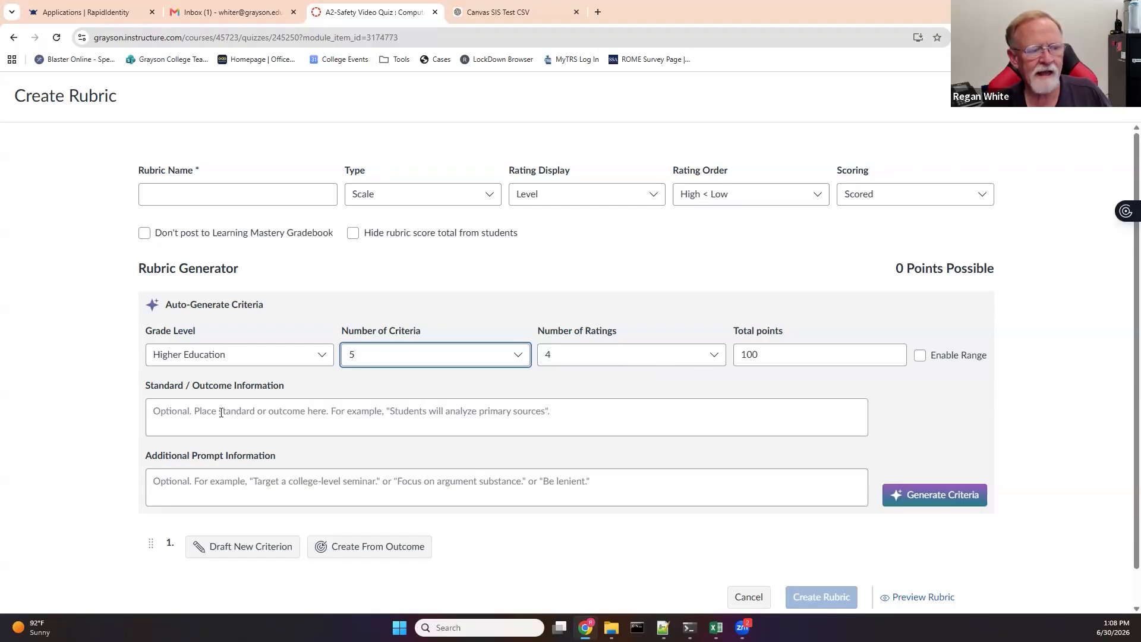
pyautogui.click(153, 410)
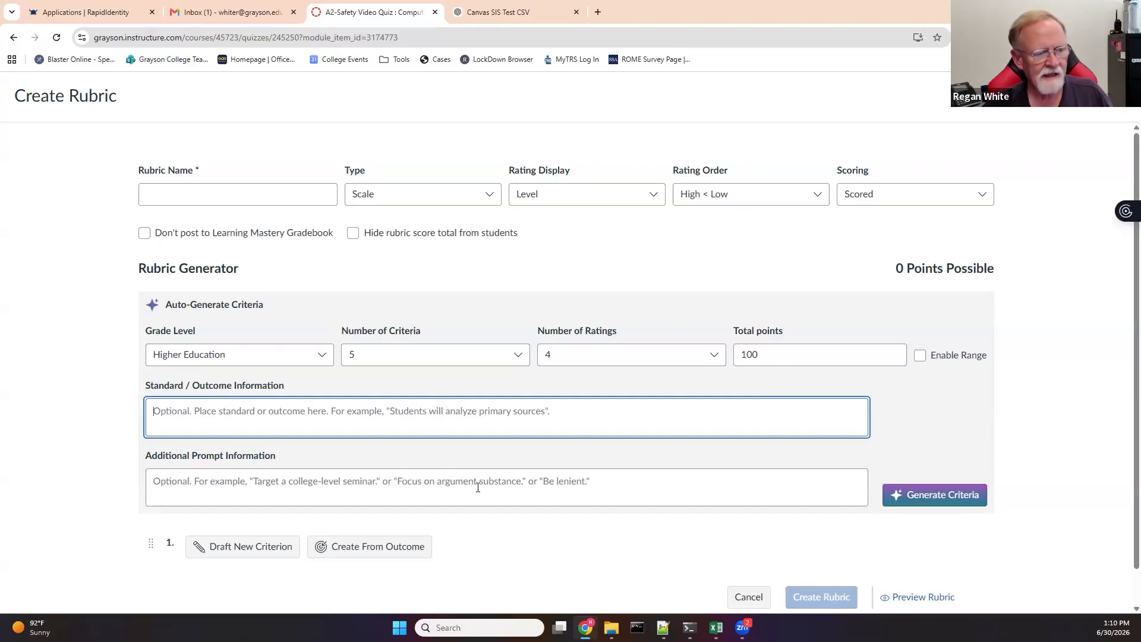
pyautogui.click(939, 500)
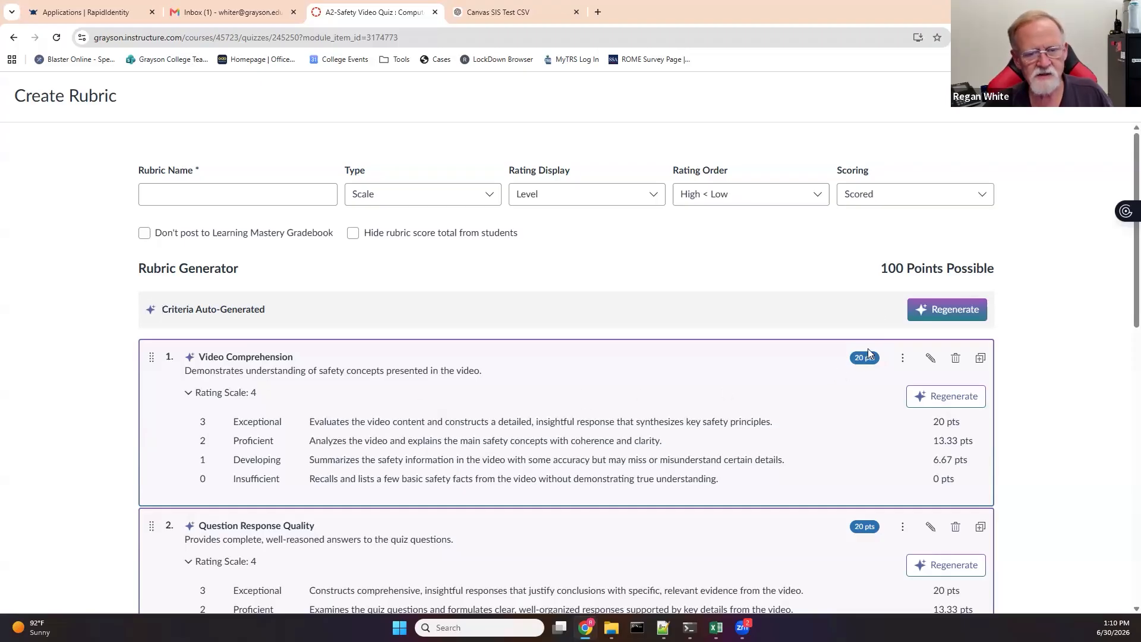
# - Look through the generated rubric and examine the wording of the Video Comprehension rating descriptions
pyautogui.scroll(-7, 865, 382)
pyautogui.scroll(-5, 860, 404)
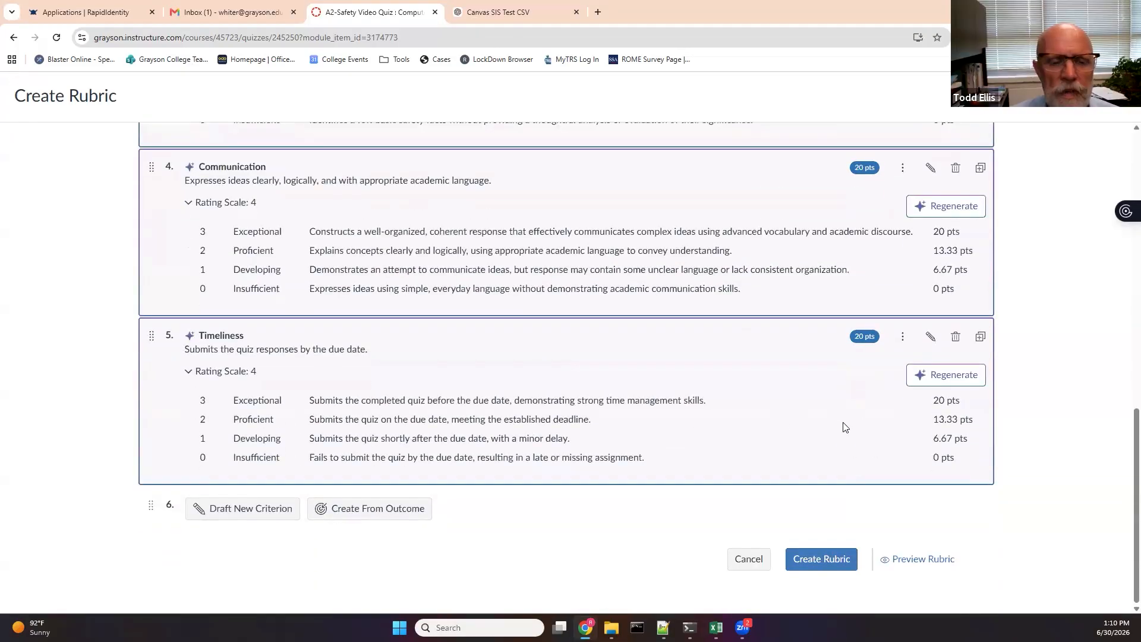
pyautogui.scroll(12, 785, 416)
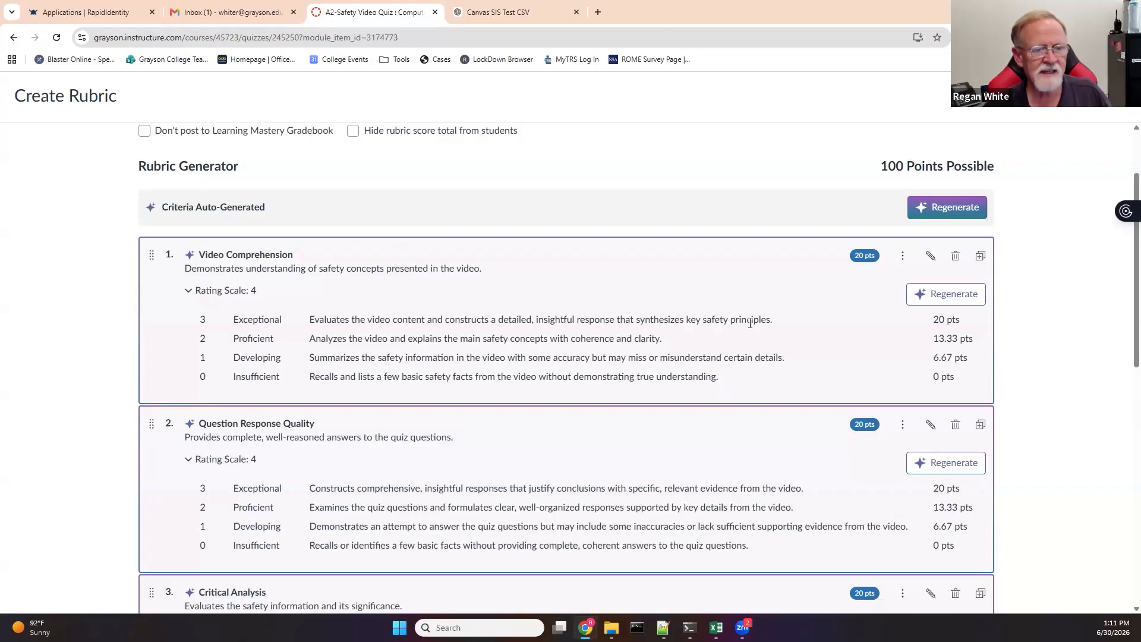
pyautogui.doubleClick(637, 321)
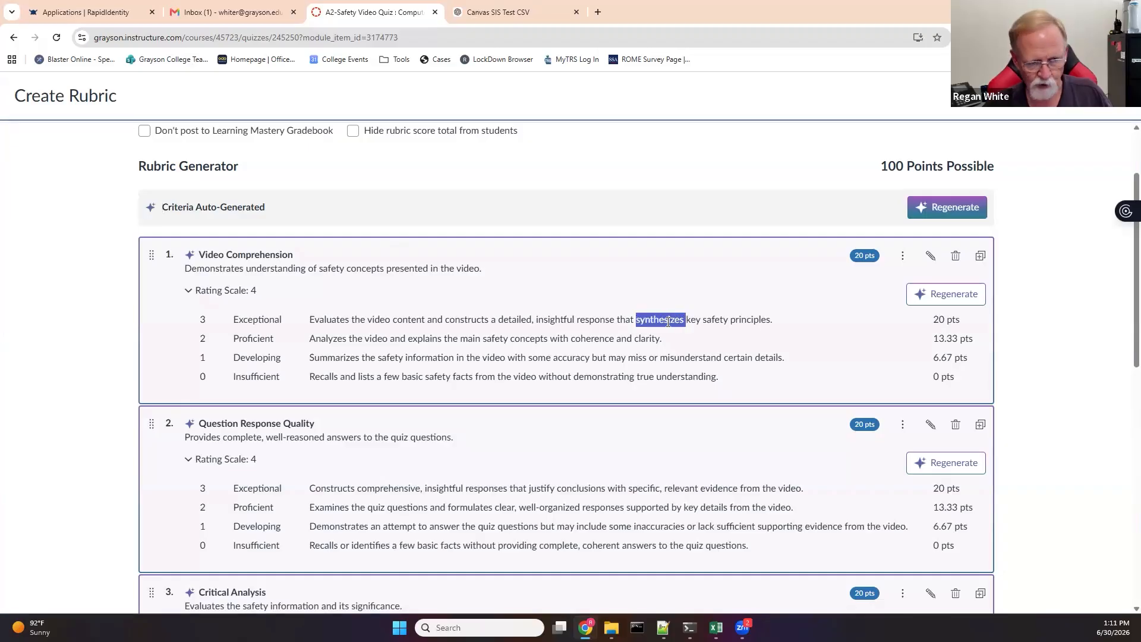
pyautogui.click(654, 324)
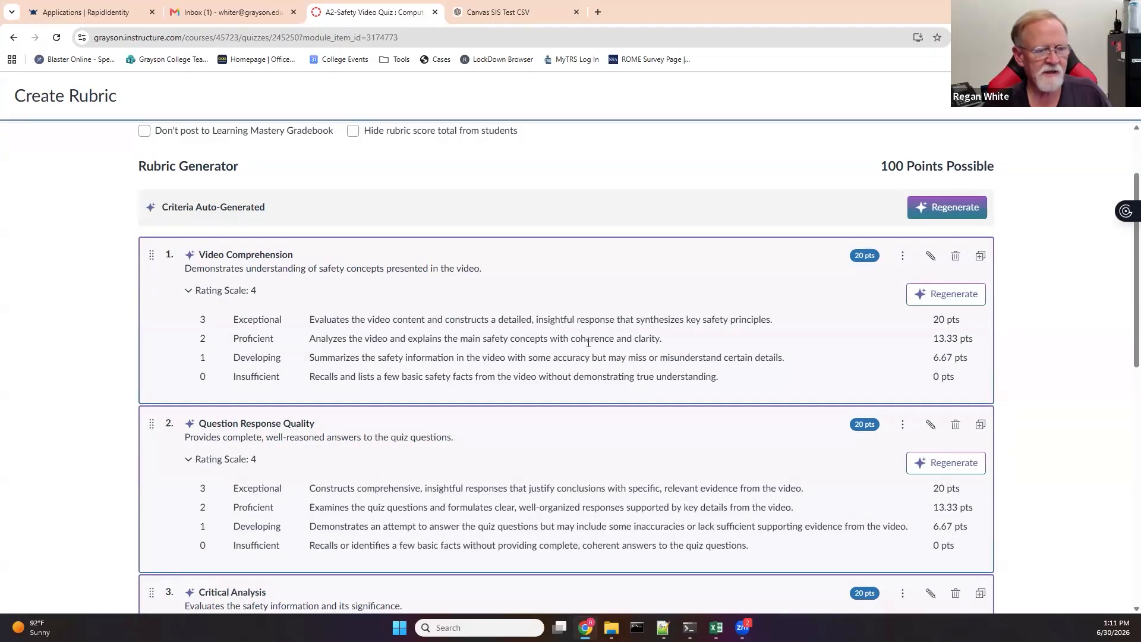
pyautogui.moveTo(408, 339); pyautogui.dragTo(438, 340)
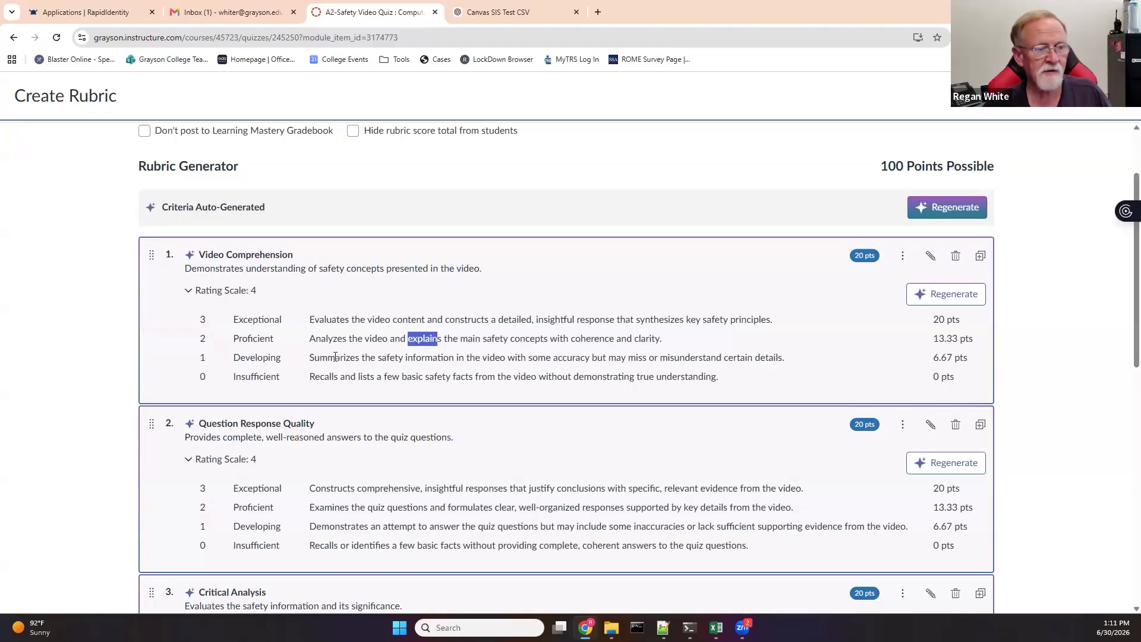
pyautogui.moveTo(310, 359); pyautogui.dragTo(359, 358)
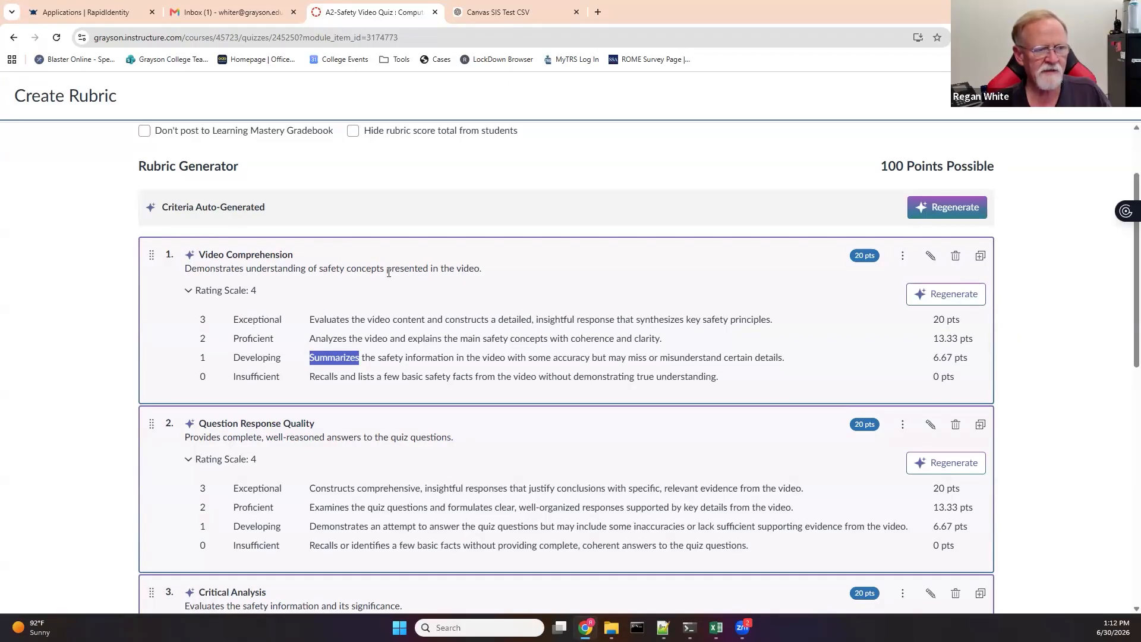
# - Review the rating descriptions of the Question Response Quality, Critical Analysis, Communication and Timeliness criteria
pyautogui.scroll(-2, 455, 279)
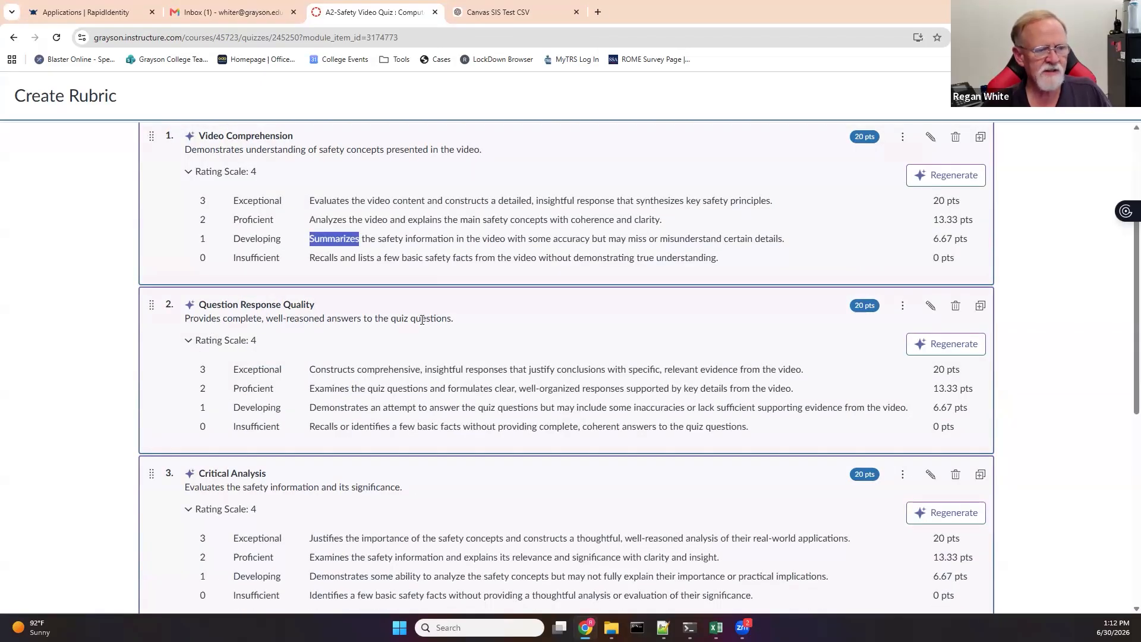
pyautogui.scroll(-2, 363, 268)
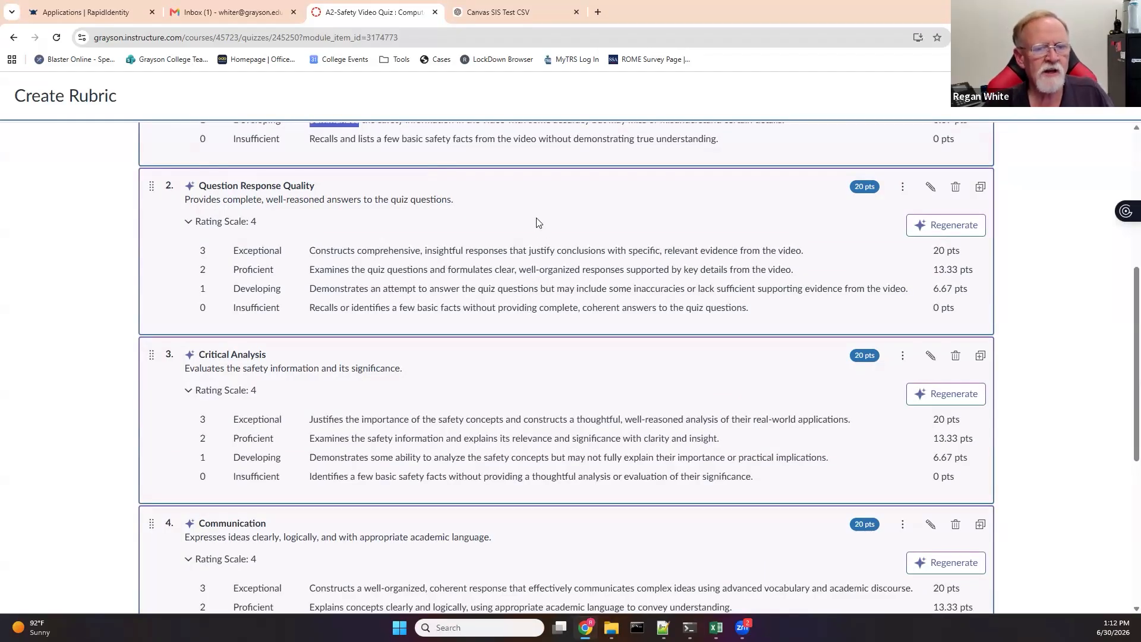
pyautogui.scroll(-1, 356, 291)
pyautogui.scroll(-1, 285, 267)
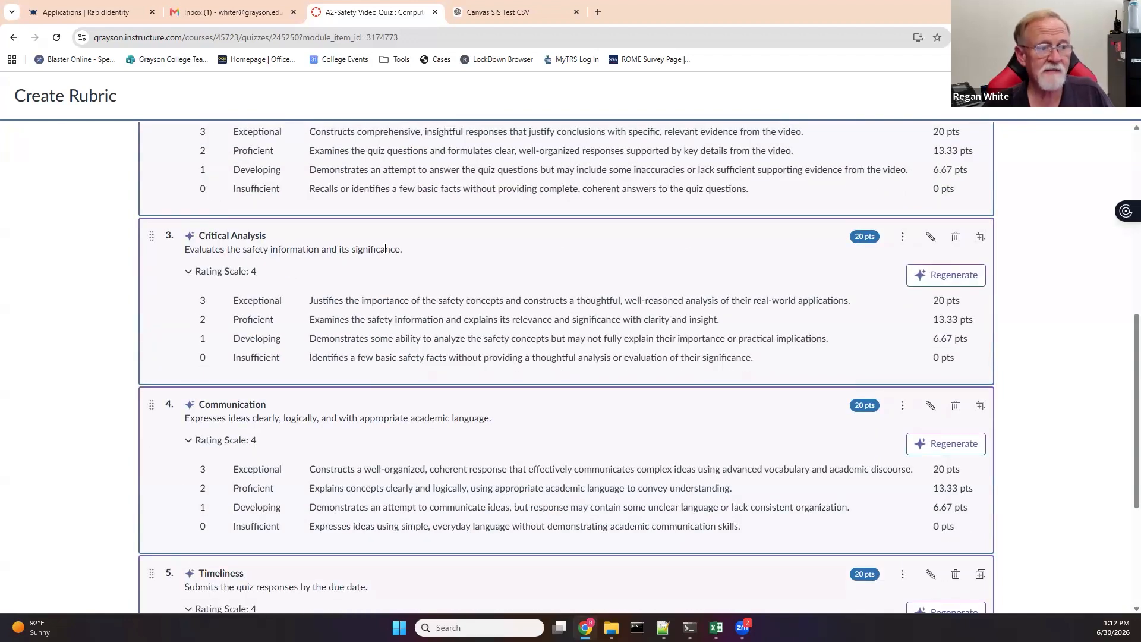
pyautogui.scroll(-2, 419, 265)
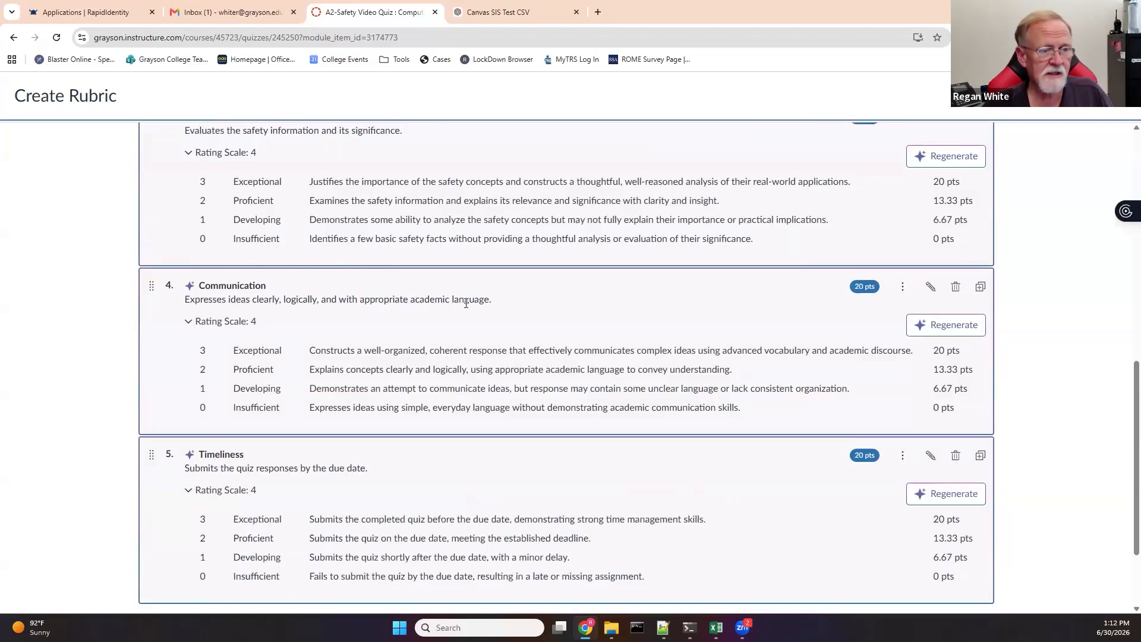
pyautogui.scroll(-1, 381, 345)
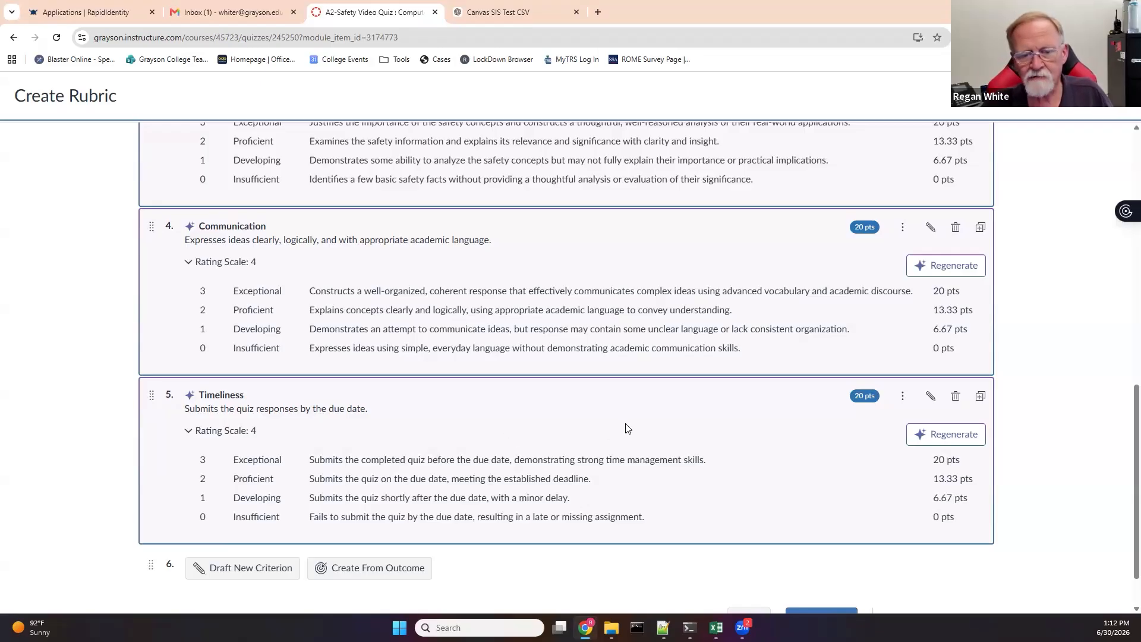
pyautogui.scroll(4, 635, 428)
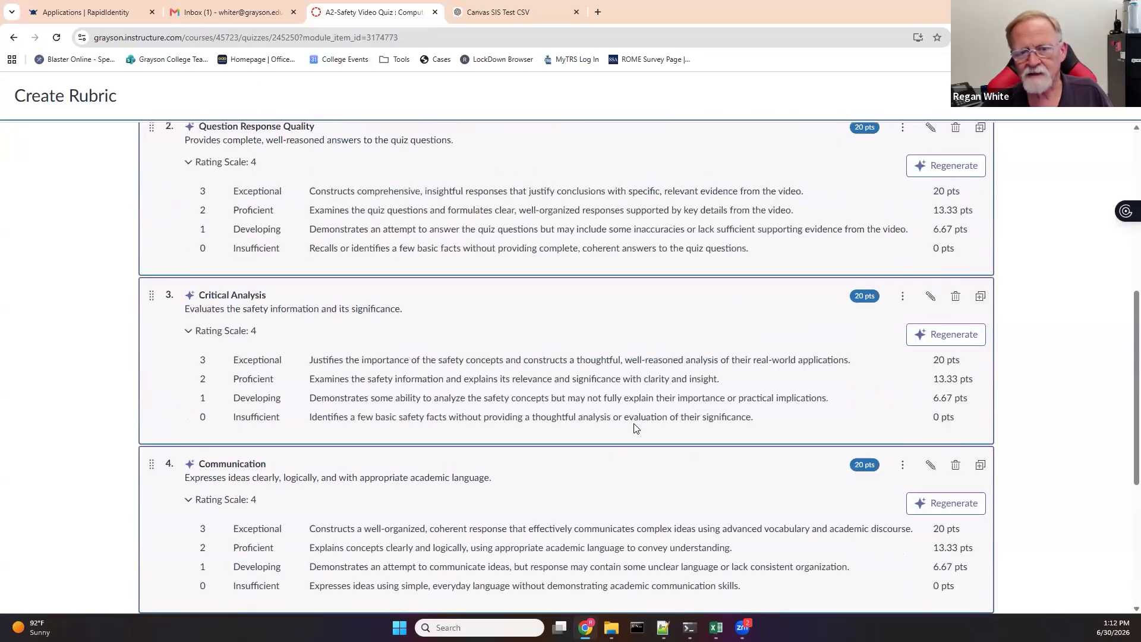
pyautogui.scroll(4, 635, 428)
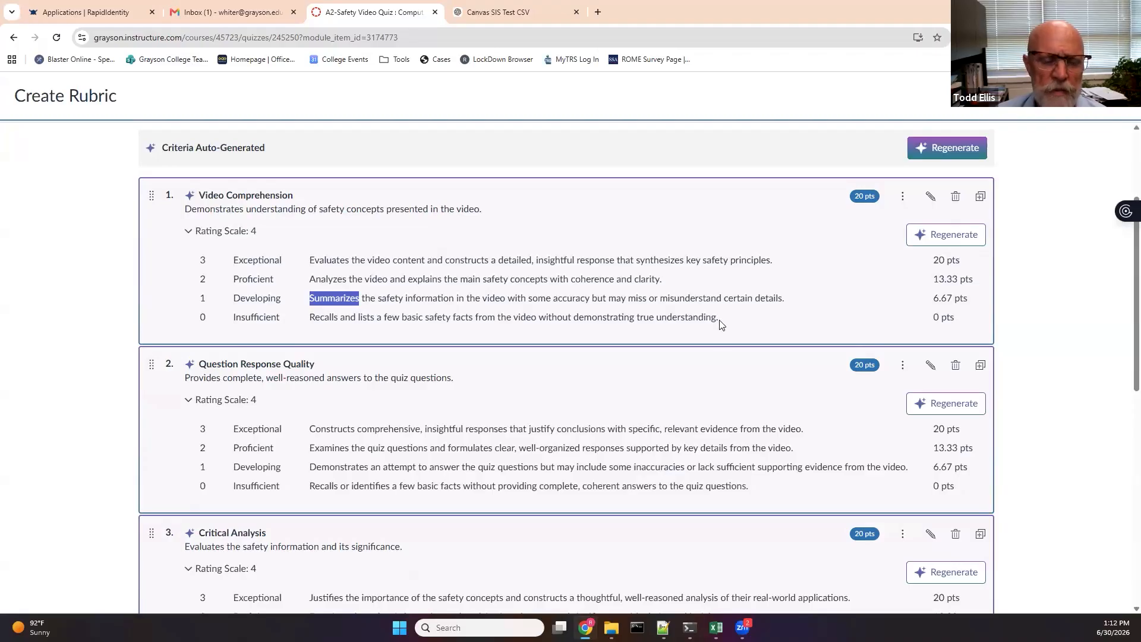
pyautogui.scroll(-9, 716, 315)
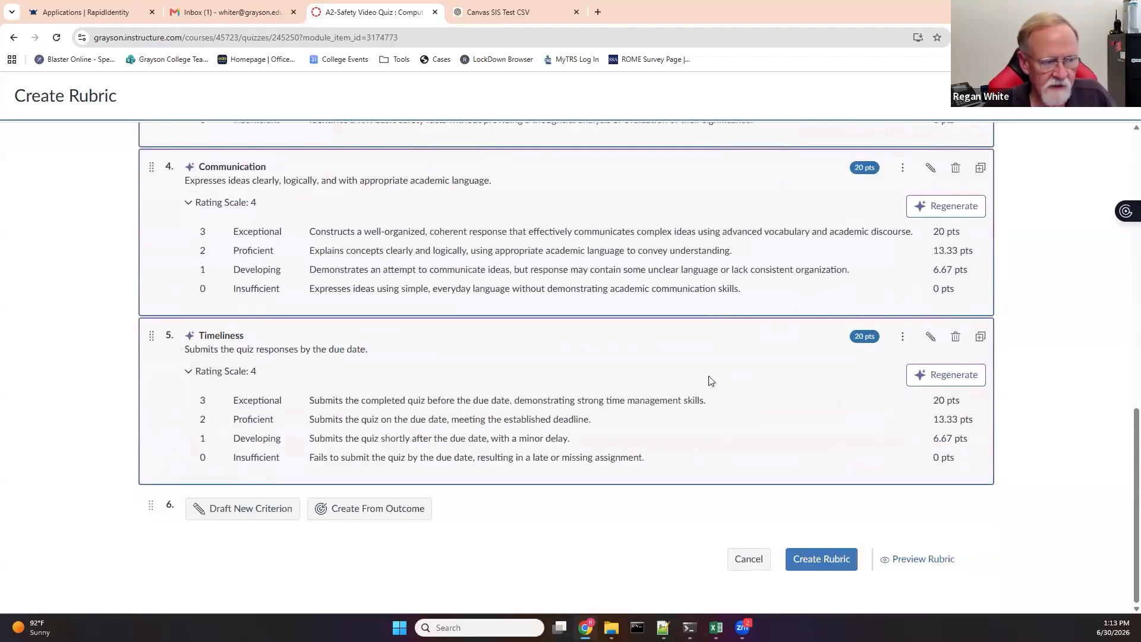
# - Look back over the generated criteria and delete the Timeliness criterion from the rubric
pyautogui.scroll(3, 706, 381)
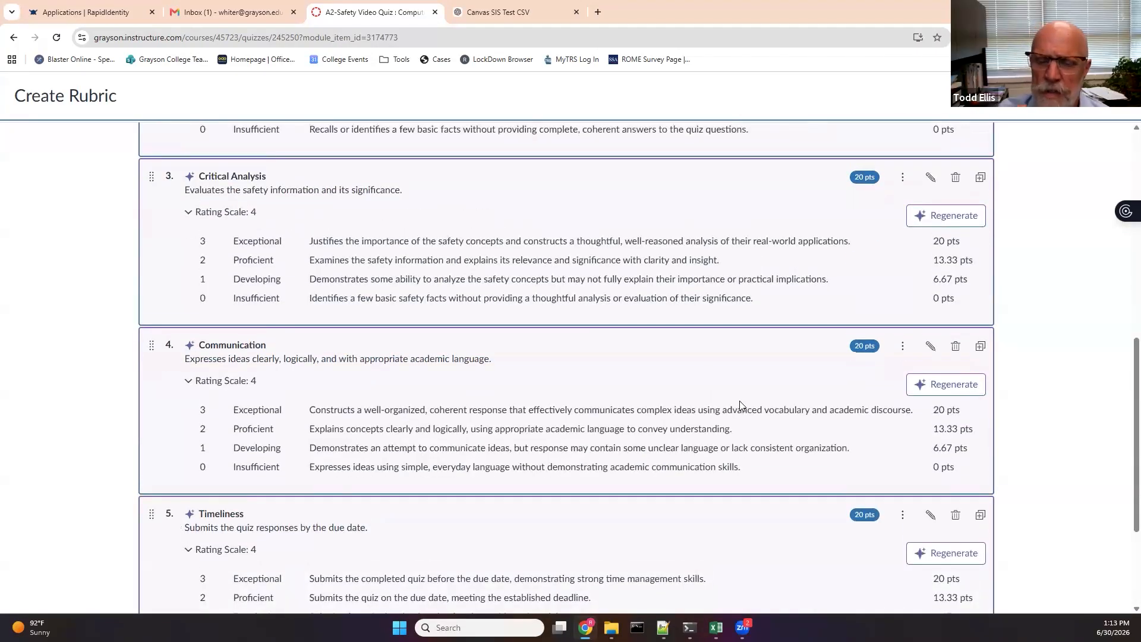
pyautogui.scroll(-1, 741, 405)
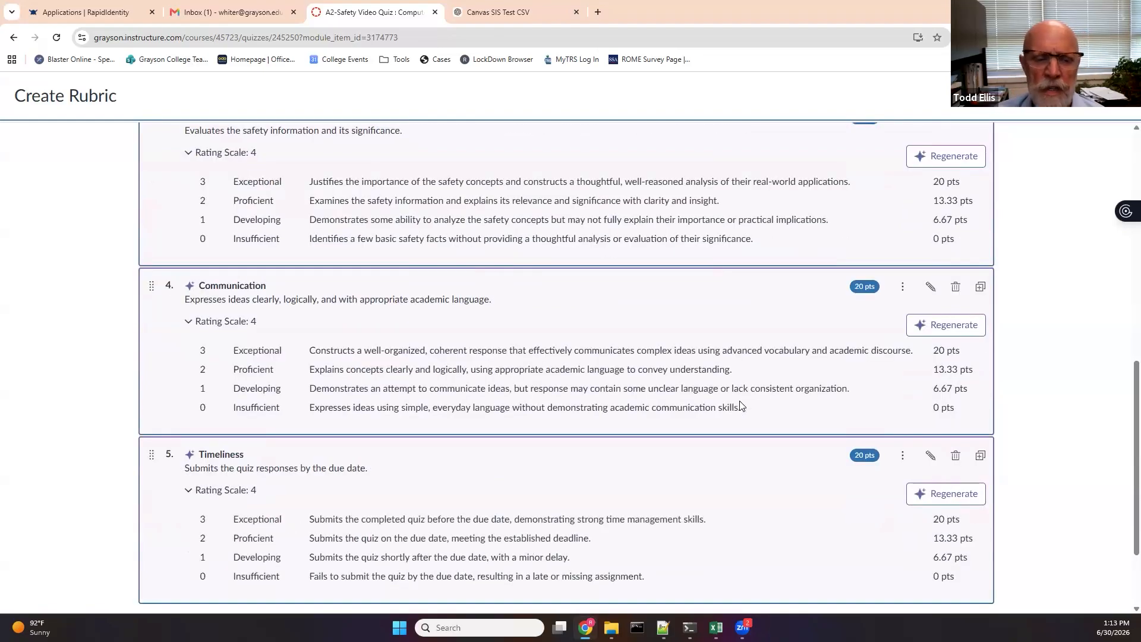
pyautogui.scroll(4, 744, 402)
pyautogui.scroll(5, 772, 333)
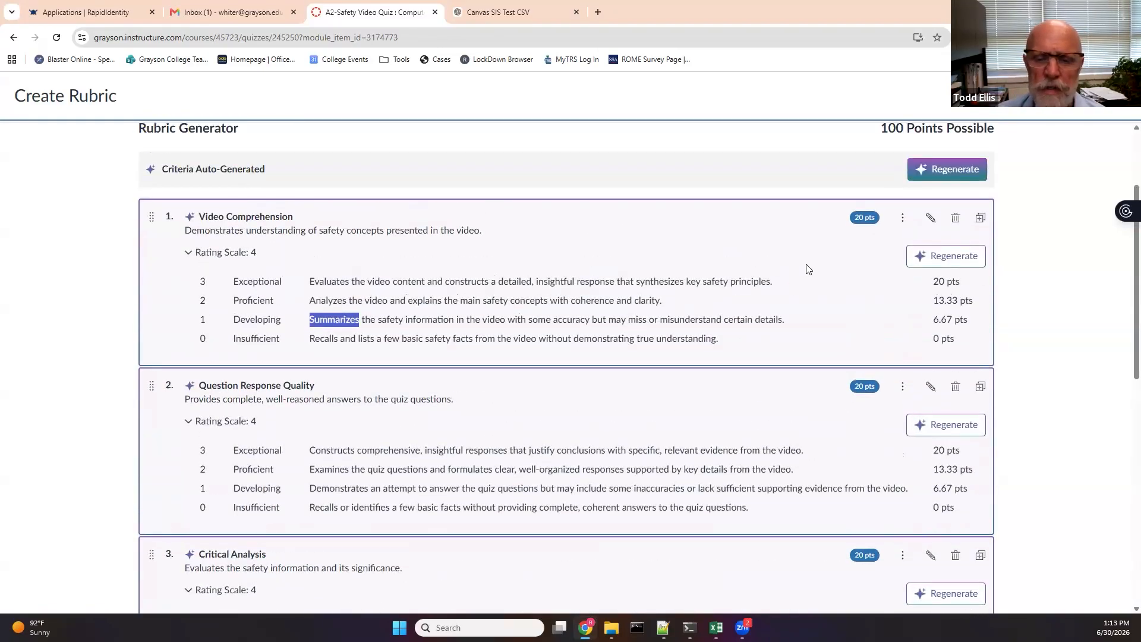
pyautogui.scroll(-8, 797, 332)
pyautogui.scroll(-3, 789, 331)
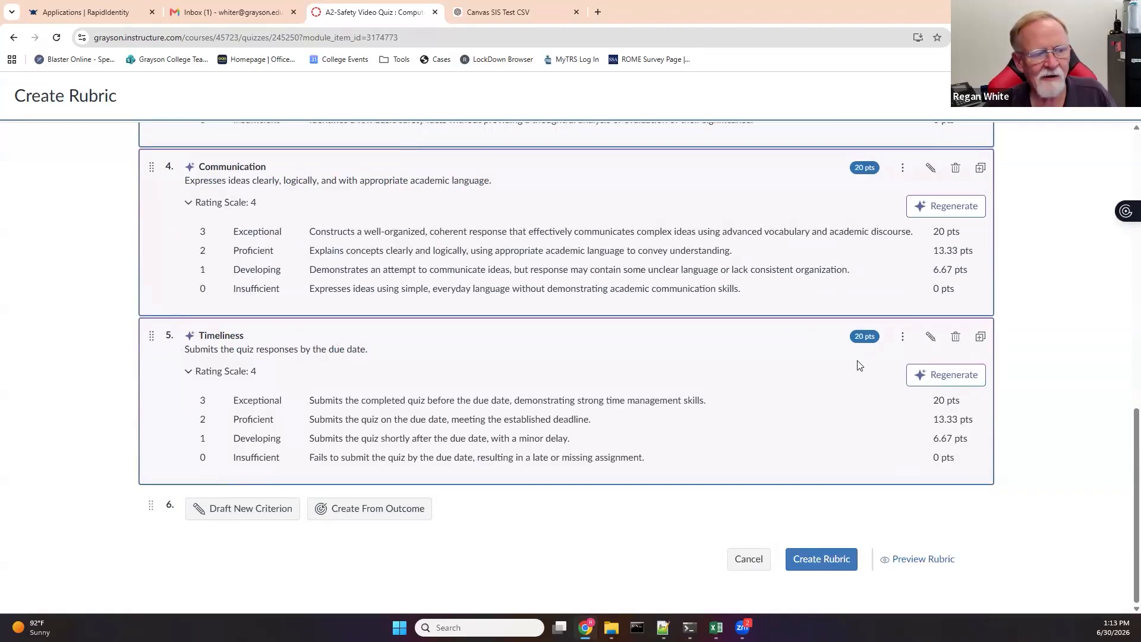
pyautogui.click(954, 338)
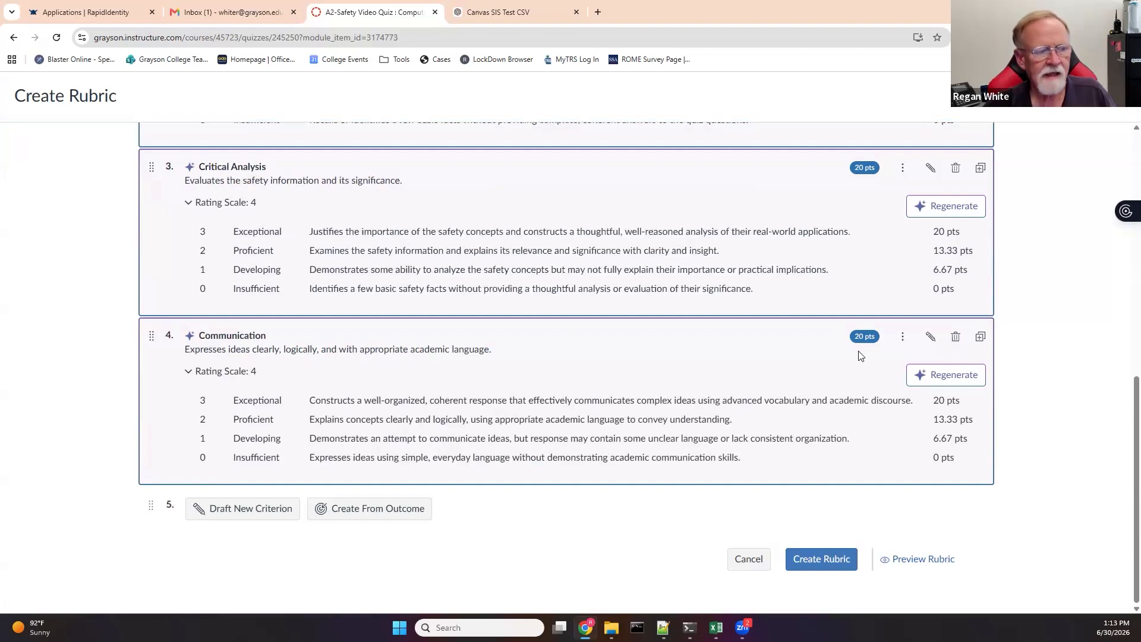
# - Review the remaining criteria from Video Comprehension to Communication, including their rating descriptions and the rubric's total points possible
pyautogui.scroll(1, 857, 355)
pyautogui.scroll(7, 855, 355)
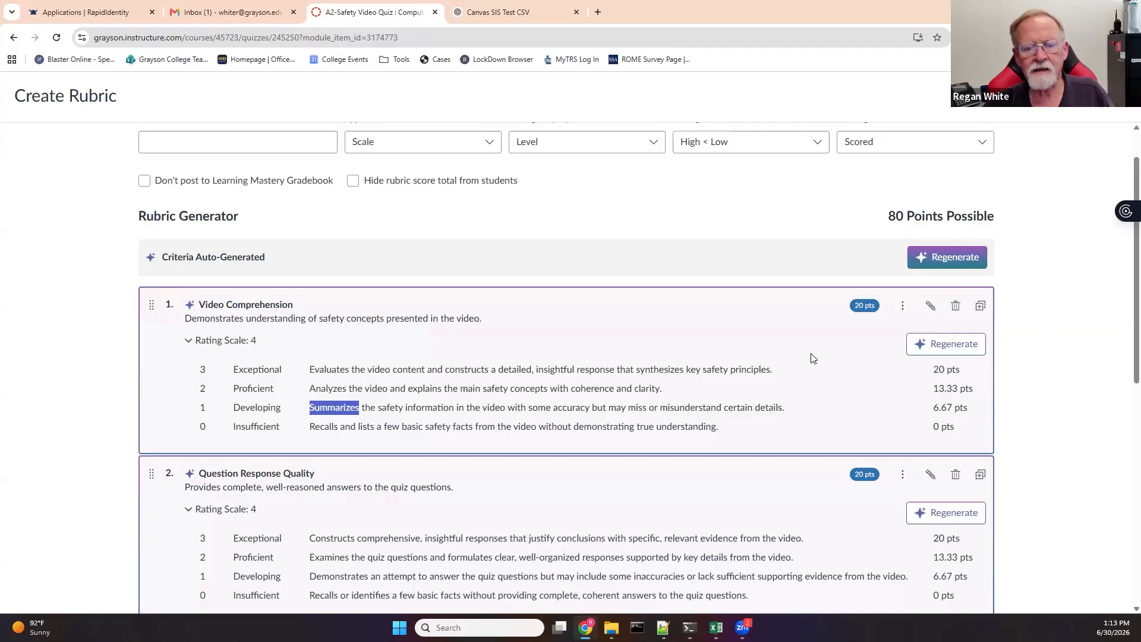
pyautogui.scroll(-5, 818, 354)
pyautogui.scroll(-3, 814, 359)
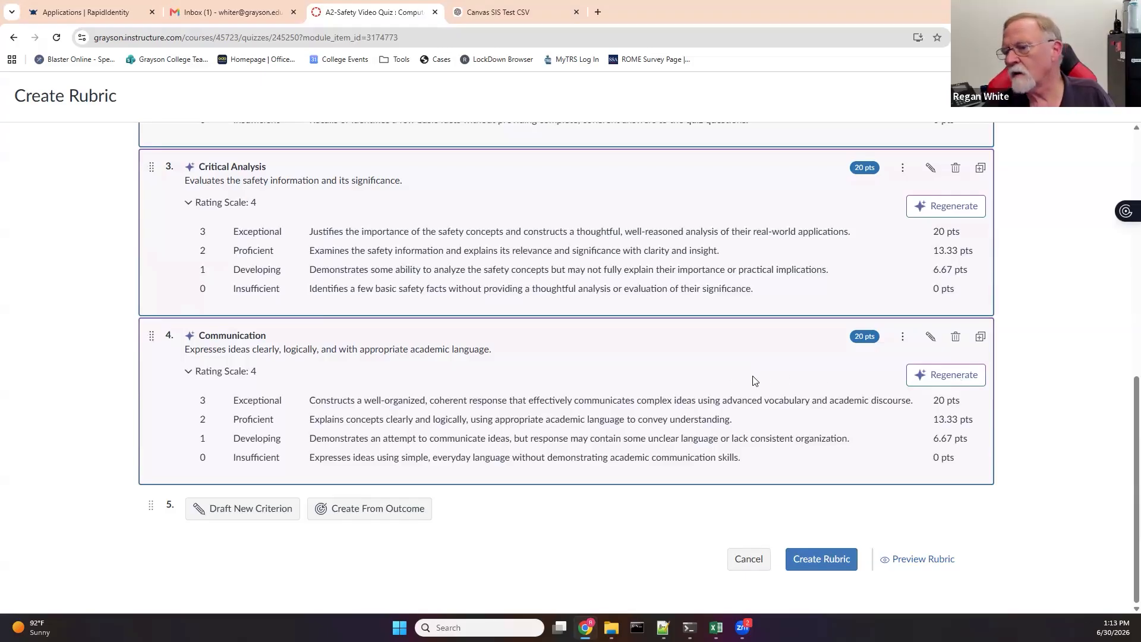
pyautogui.scroll(7, 755, 380)
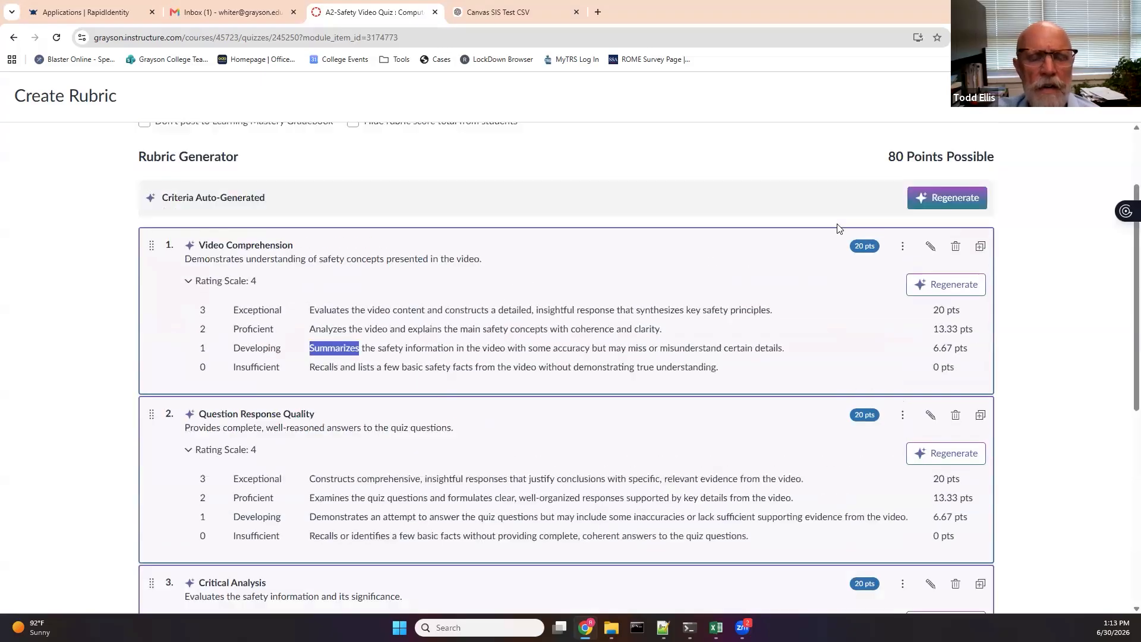
pyautogui.scroll(-4, 797, 440)
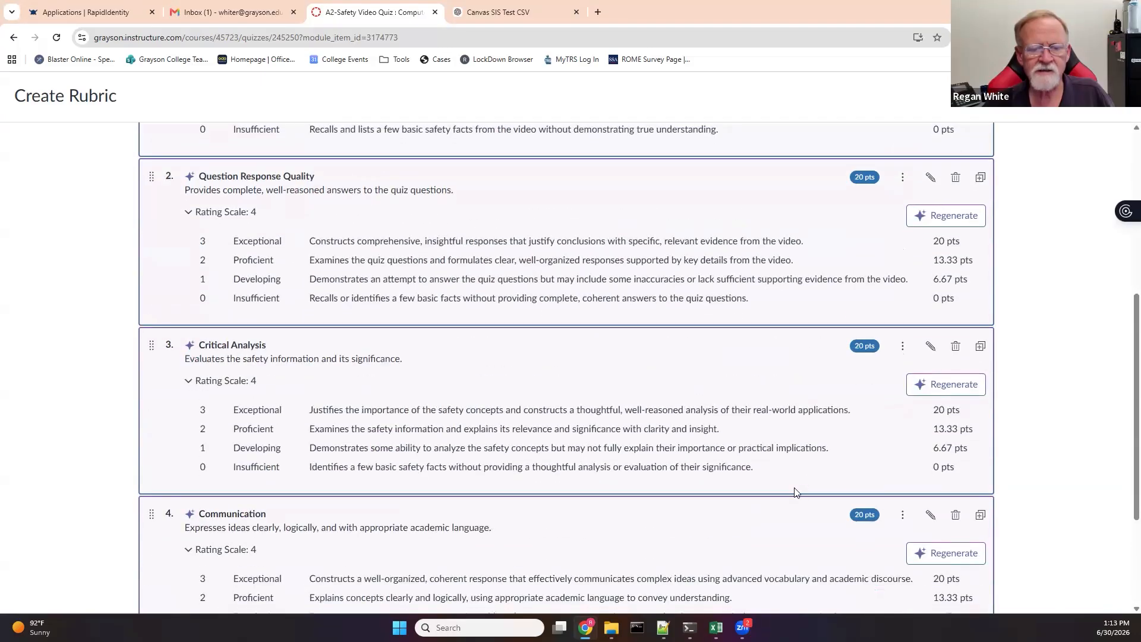
pyautogui.scroll(-2, 765, 540)
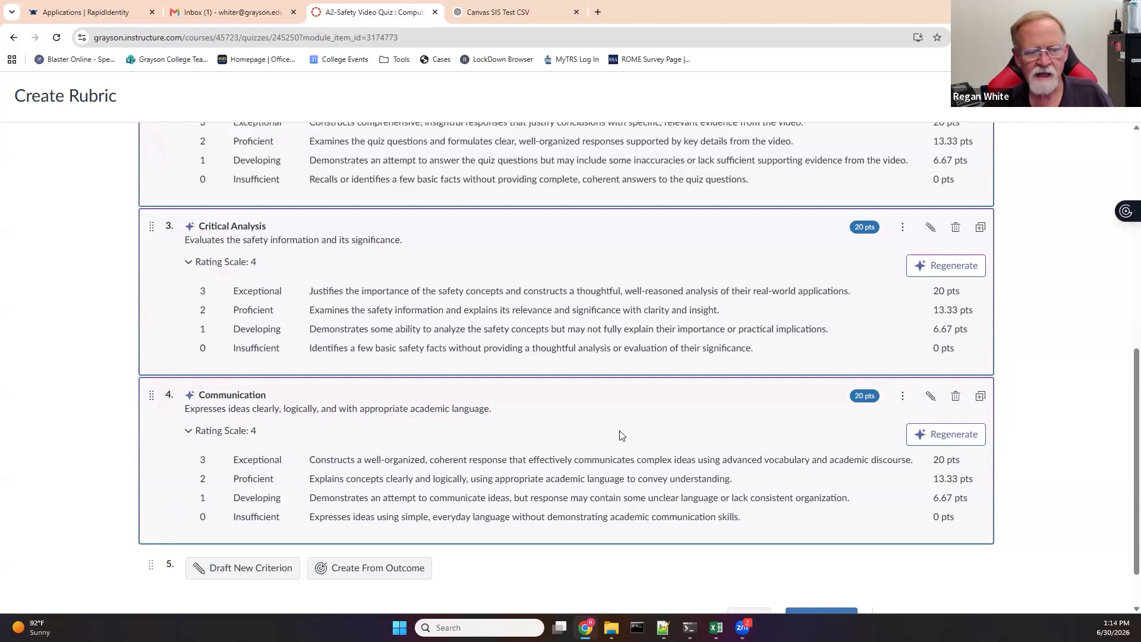
pyautogui.scroll(-1, 462, 475)
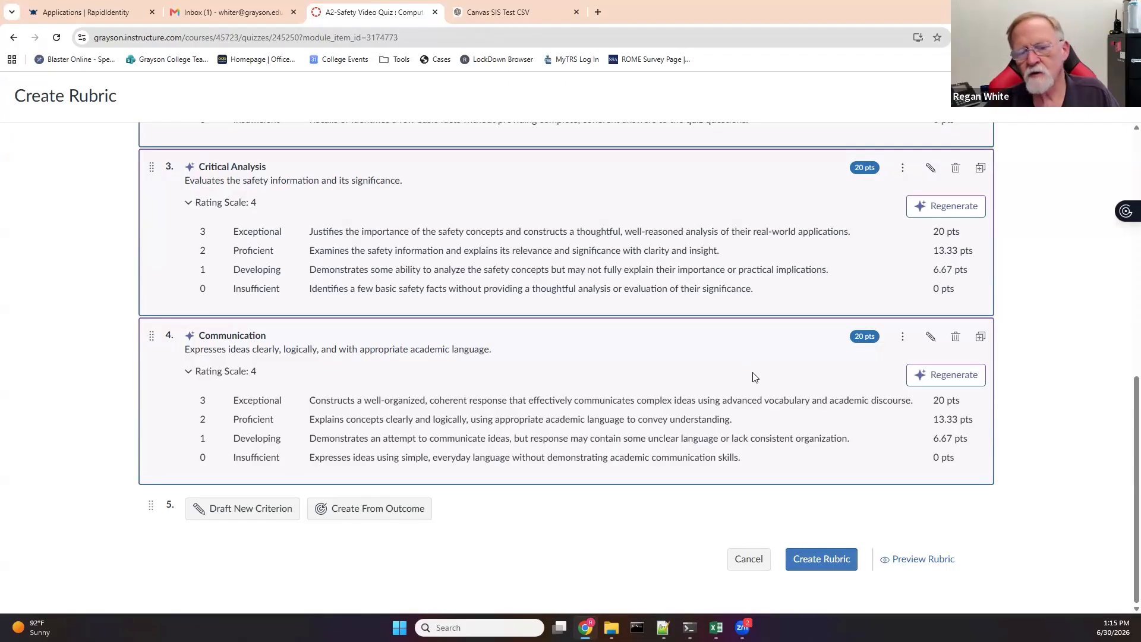
# - Preview the unsaved rubric, close the preview, and check the rubric's name, type, rating display and scoring settings
pyautogui.click(920, 560)
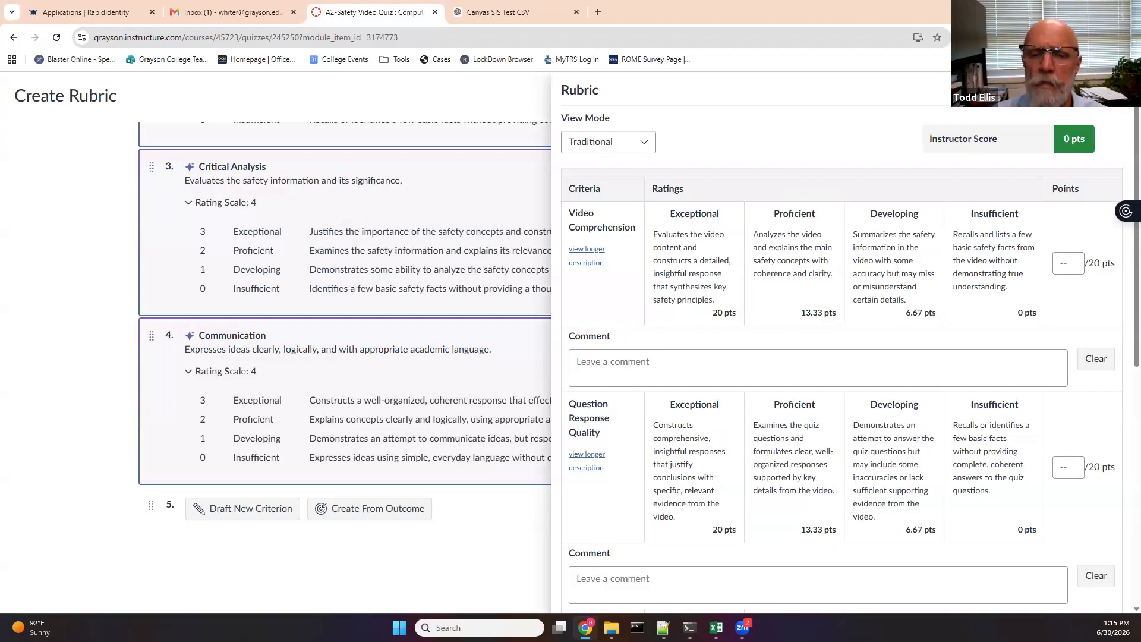
pyautogui.press('Escape')
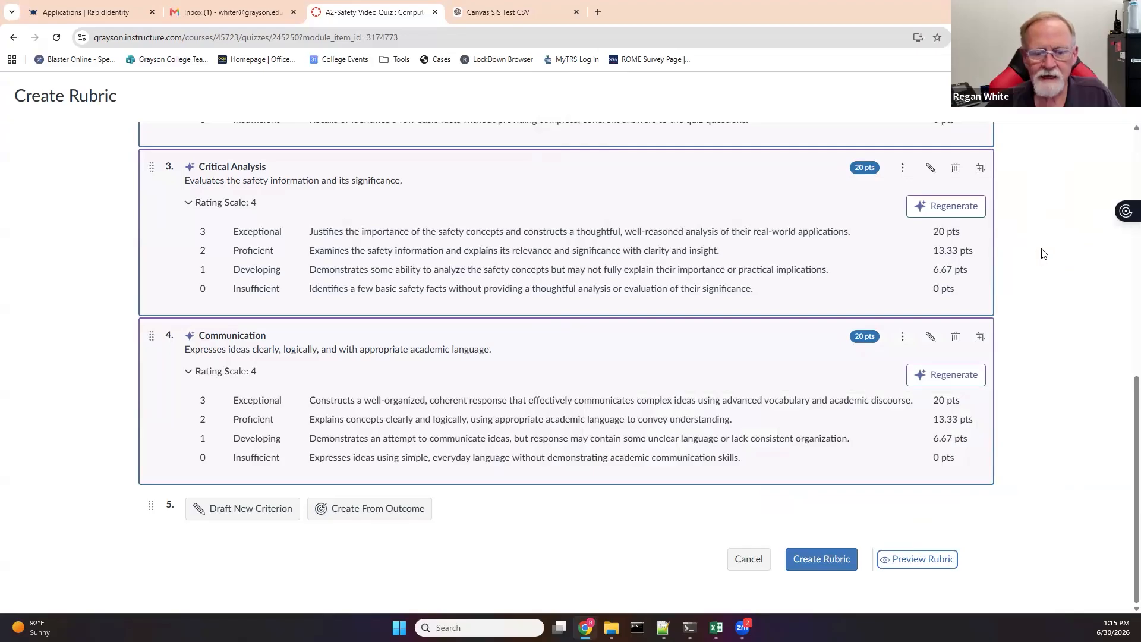
pyautogui.scroll(4, 1044, 253)
pyautogui.scroll(5, 1044, 253)
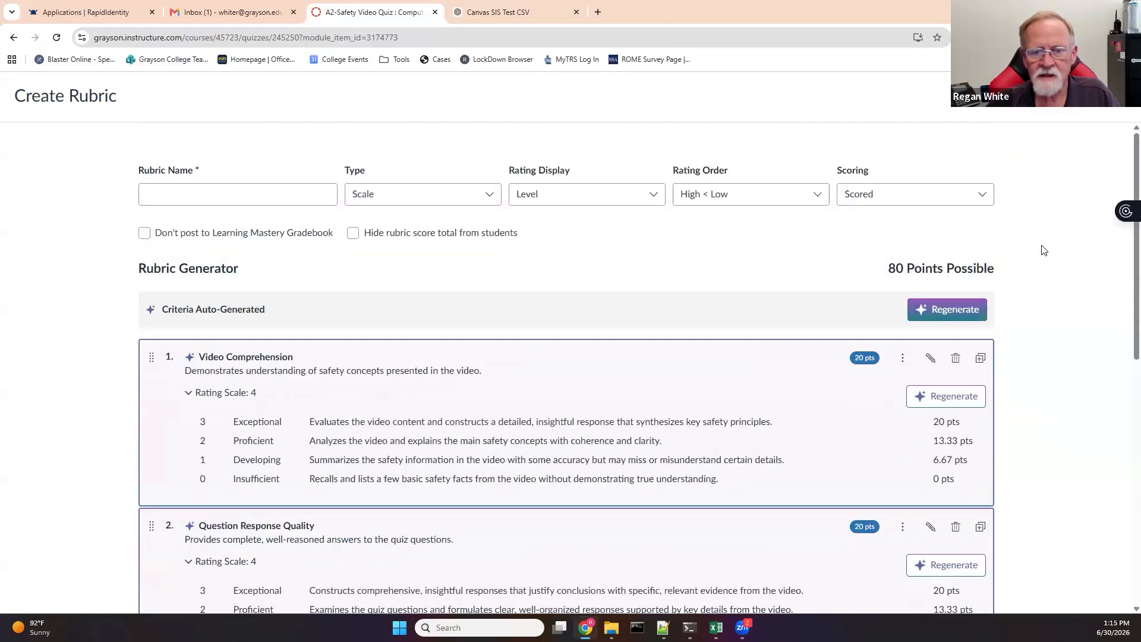
pyautogui.scroll(-9, 1044, 249)
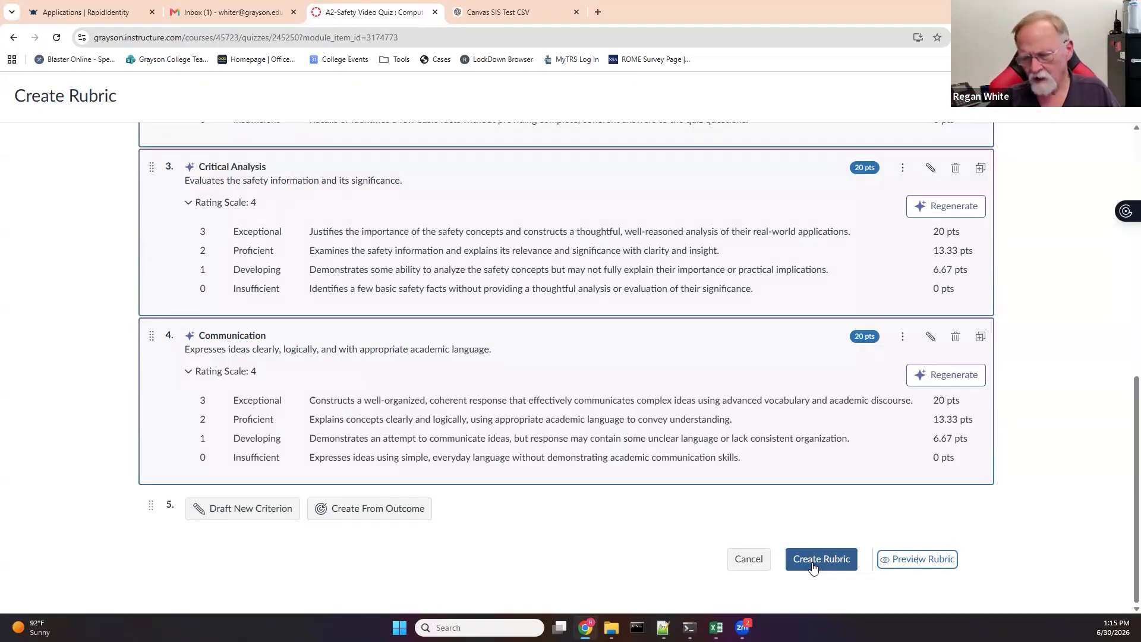
# - Name the rubric "Safety Quiz Rubric" and create it for the A2-Safety Video Quiz
pyautogui.click(817, 565)
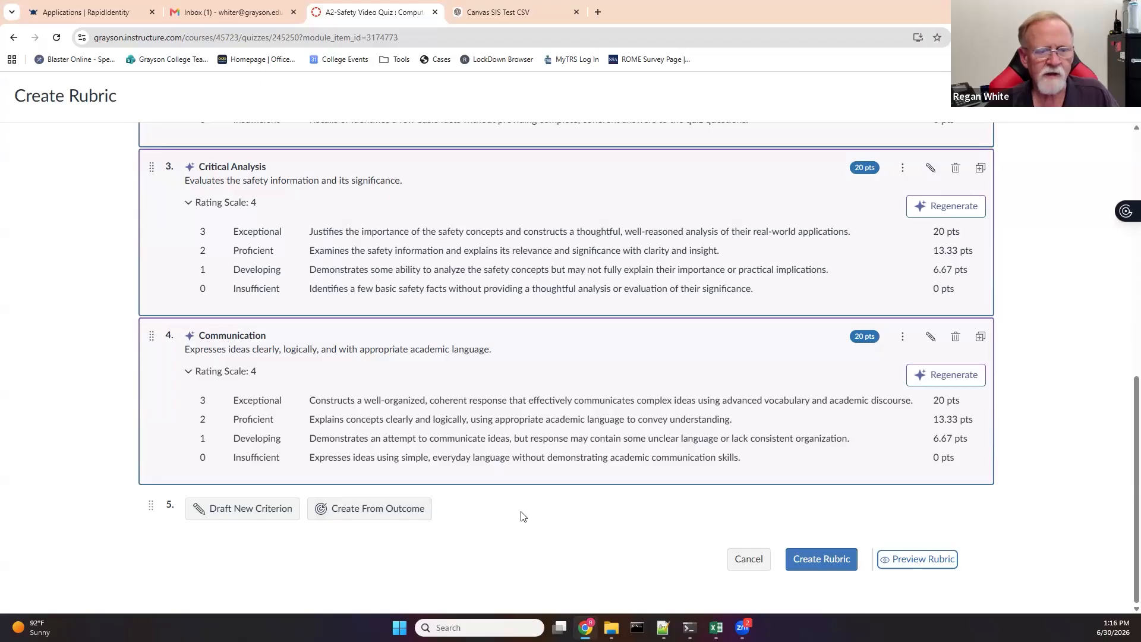
pyautogui.click(818, 560)
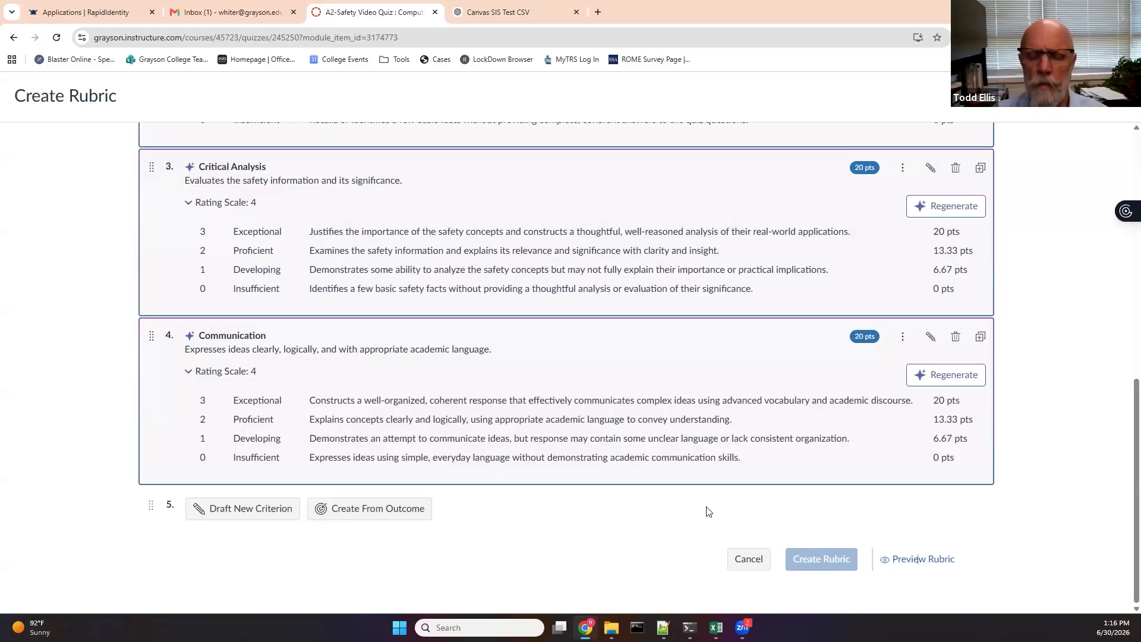
pyautogui.scroll(9, 707, 512)
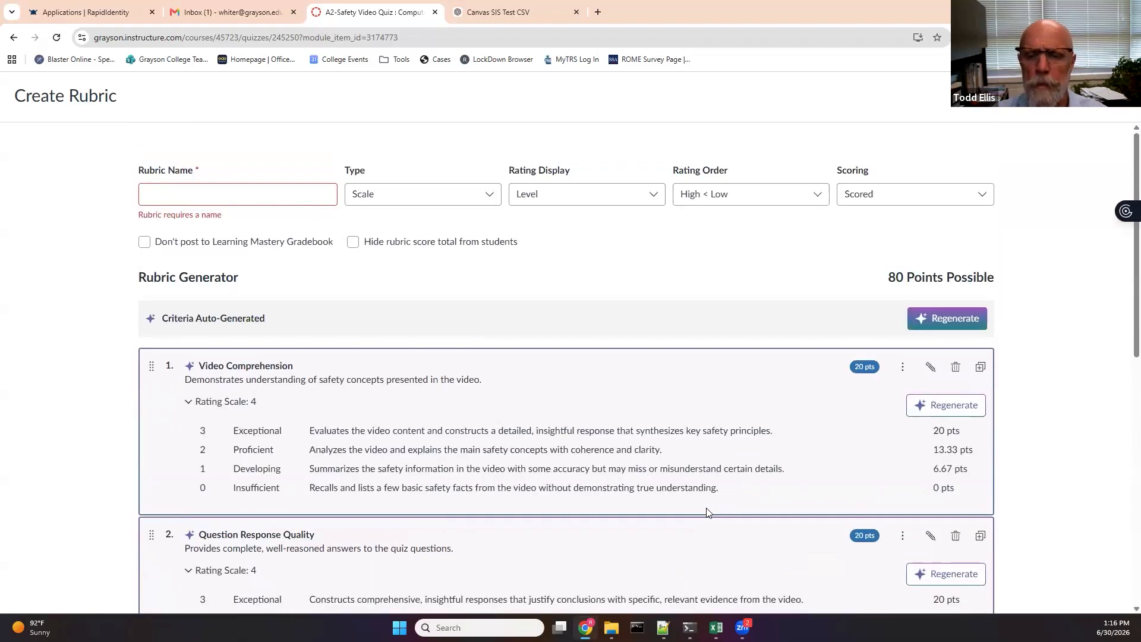
pyautogui.click(202, 194)
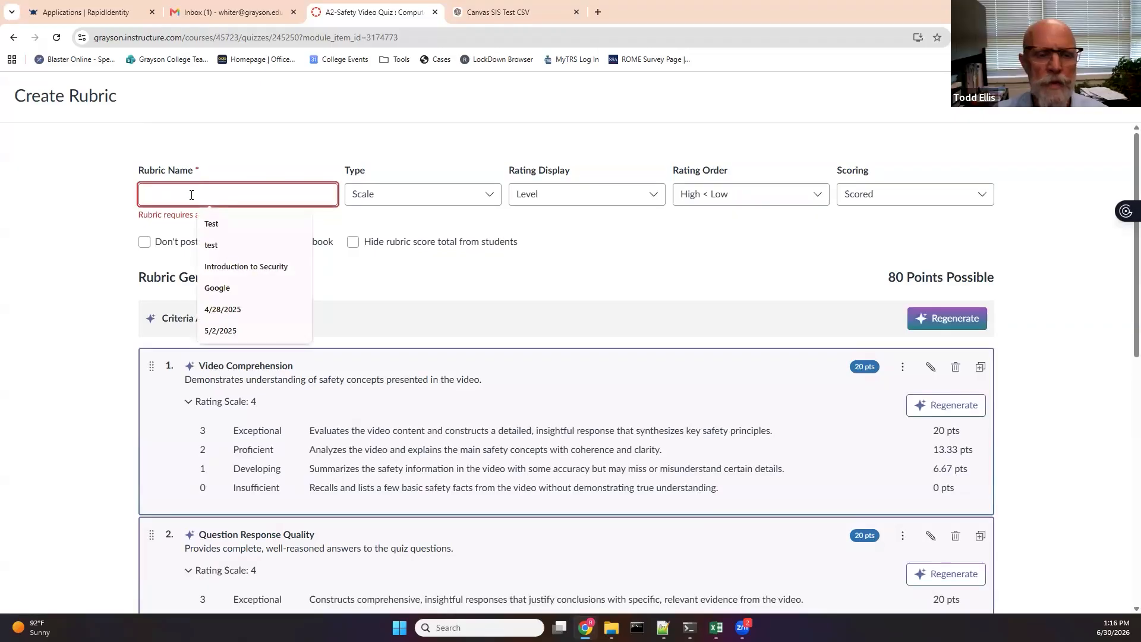
pyautogui.write('Safety')
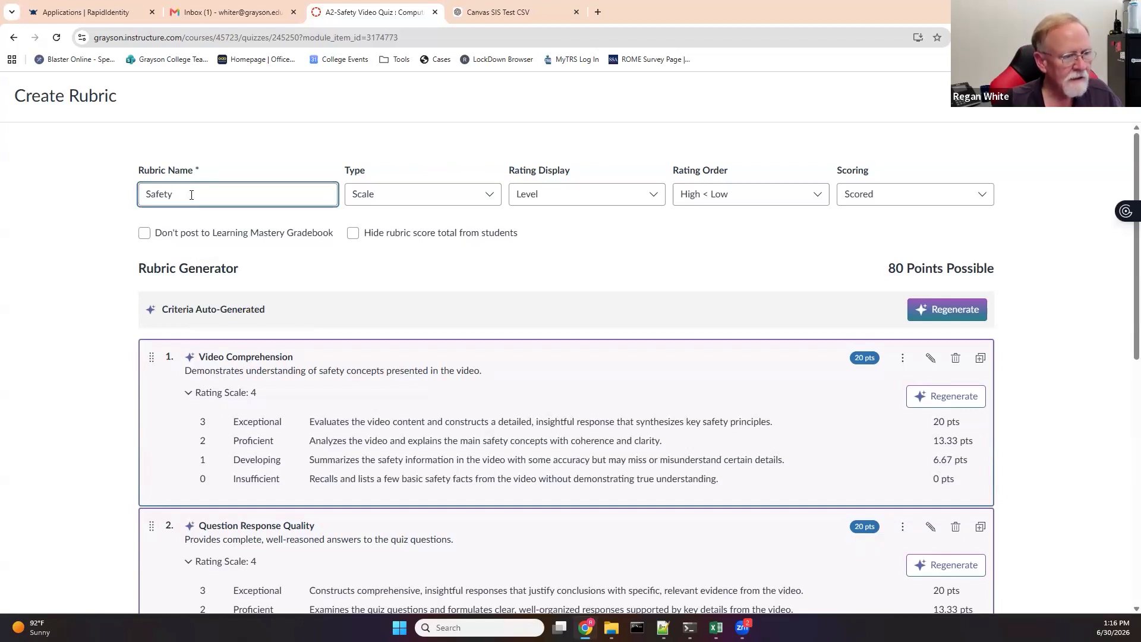
pyautogui.write('Quiz Rubric')
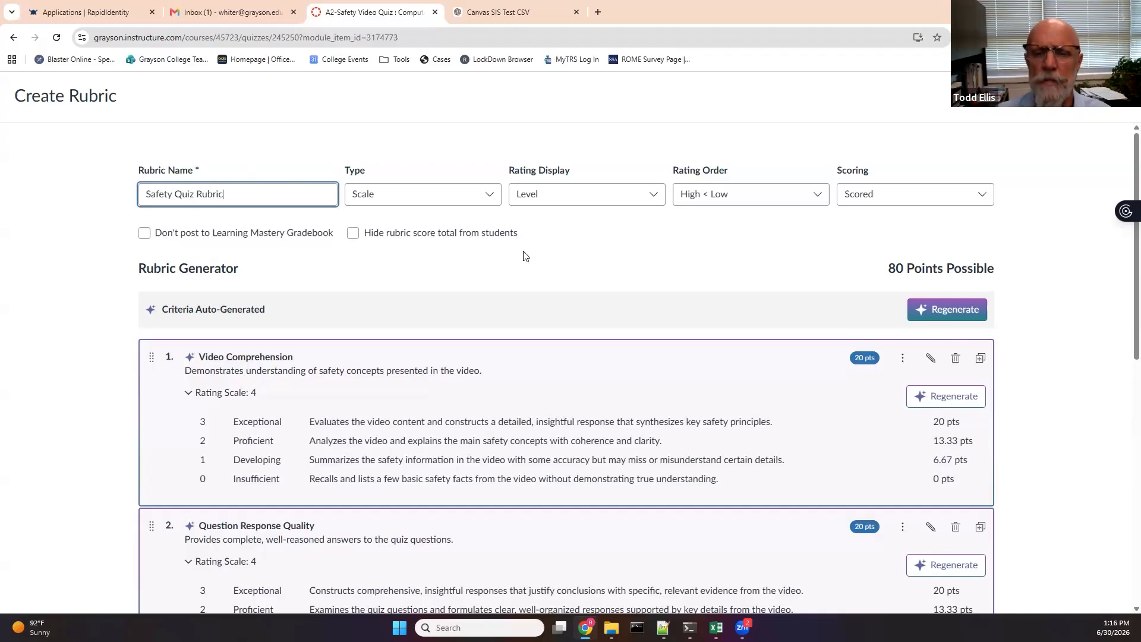
pyautogui.scroll(-8, 1018, 527)
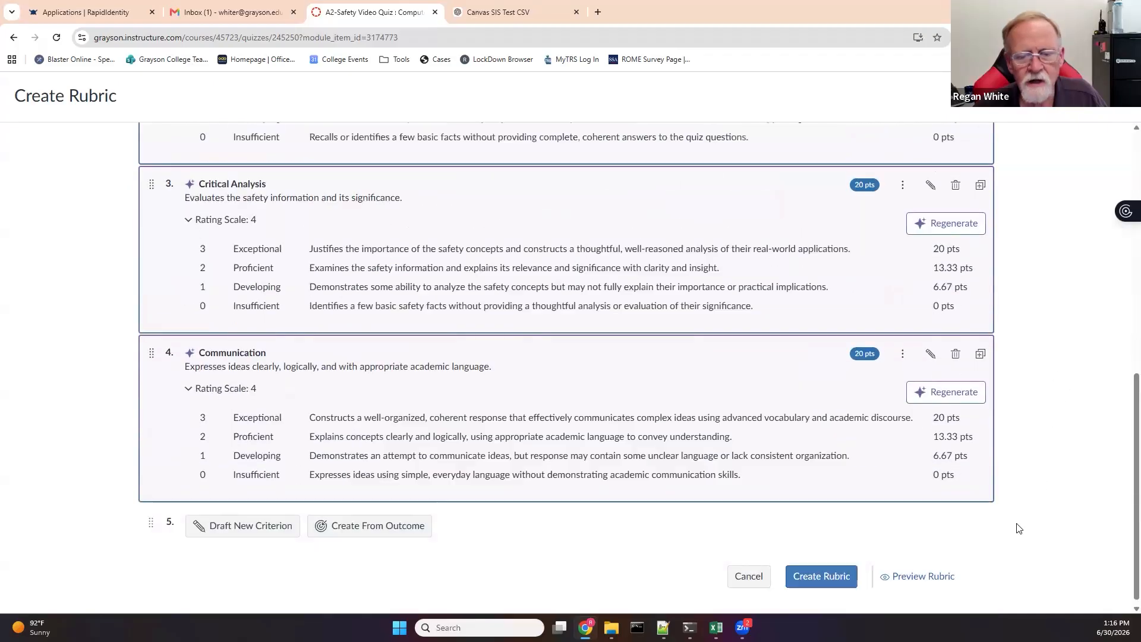
pyautogui.click(823, 559)
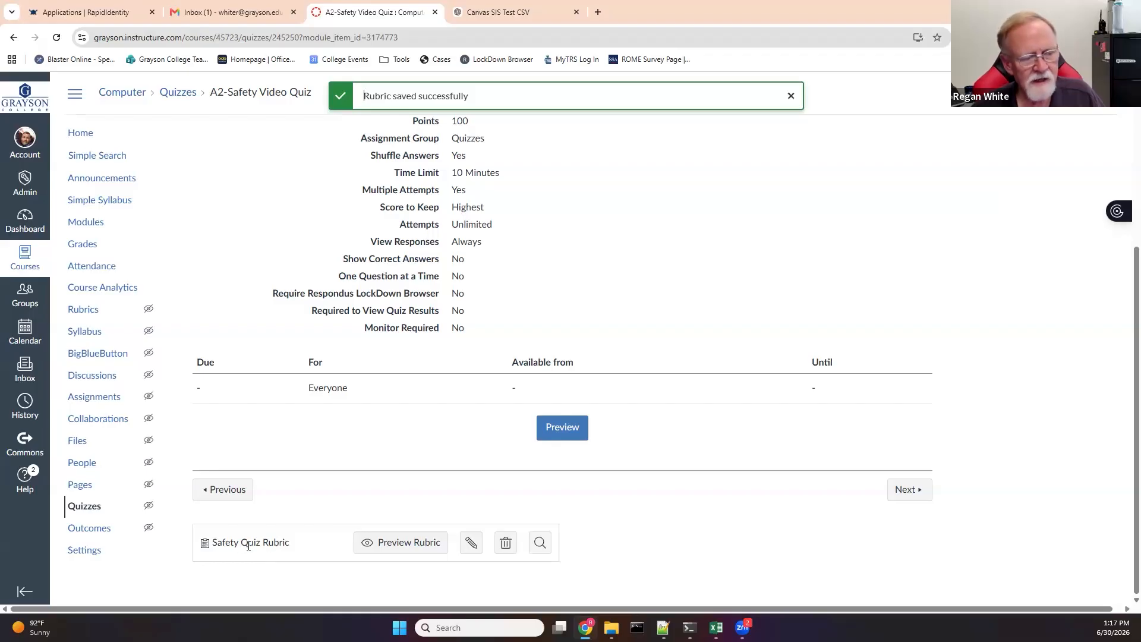
# - Preview the saved Safety Quiz Rubric, check which view modes it offers, and close the preview
pyautogui.click(404, 542)
pyautogui.click(675, 292)
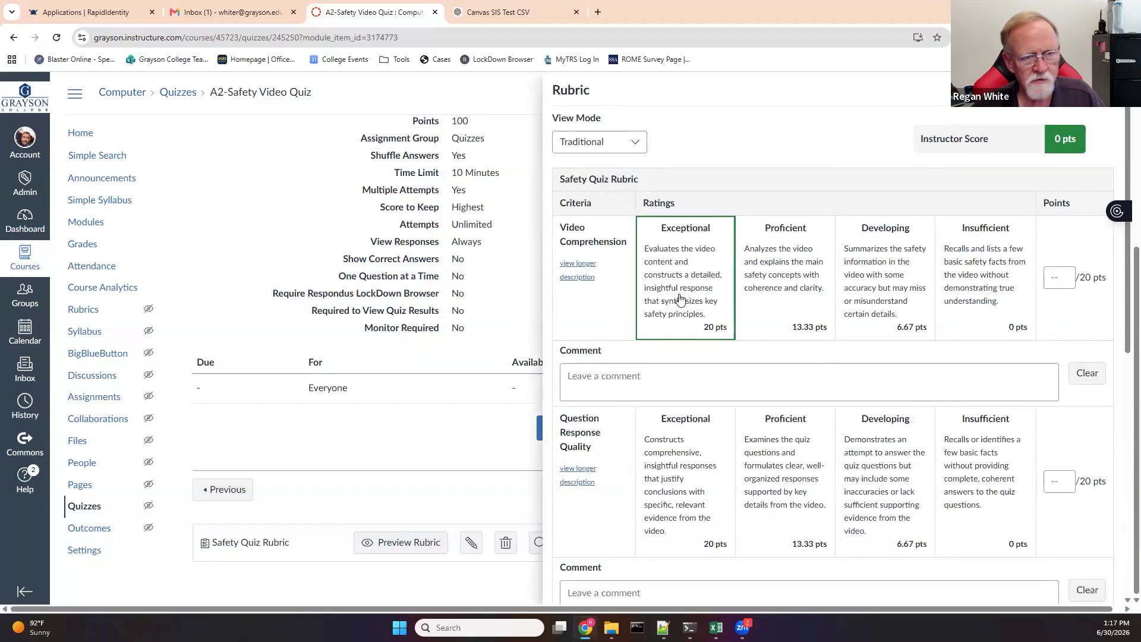
pyautogui.click(635, 147)
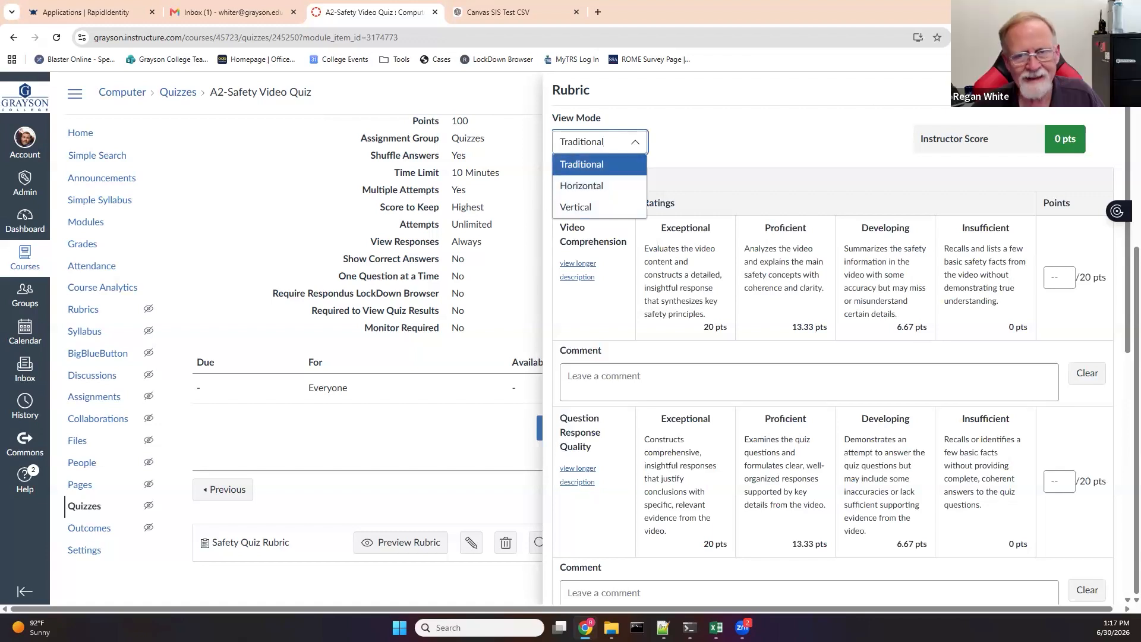
pyautogui.press('Escape')
pyautogui.press('Escape')
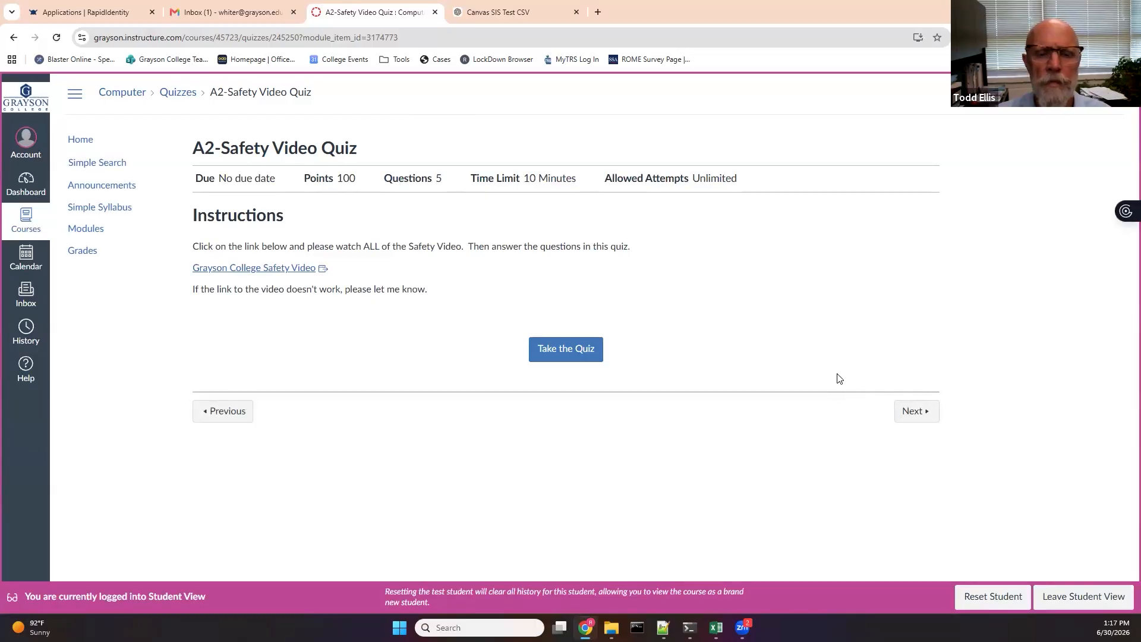
# - Start the A2-Safety Video Quiz as the test student, then leave Student View without answering any questions
pyautogui.click(555, 351)
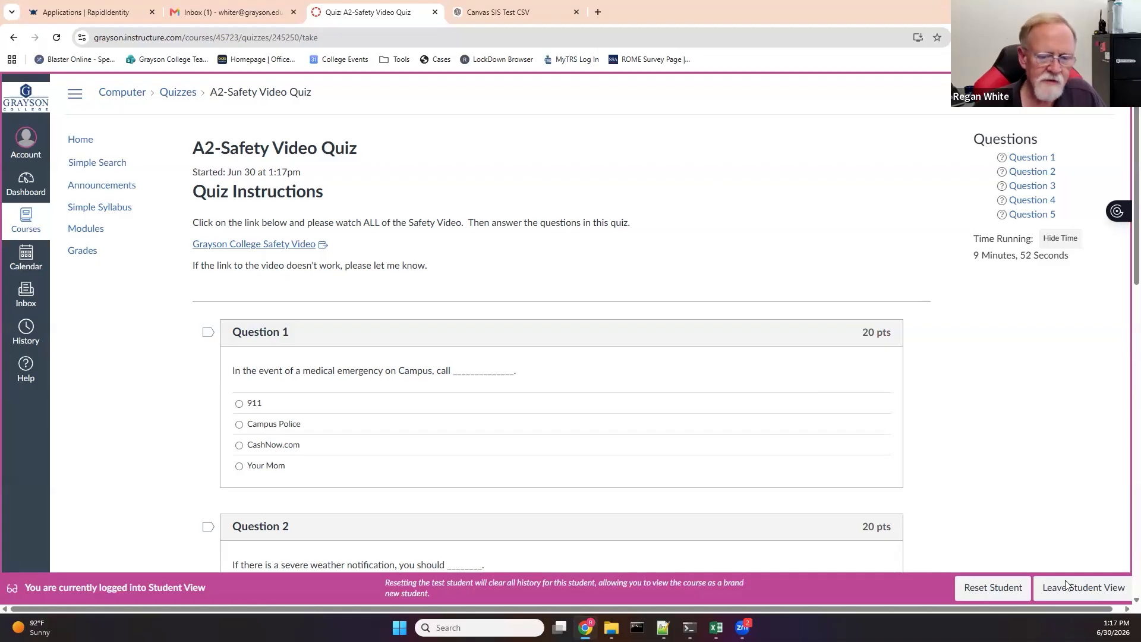
pyautogui.click(1085, 587)
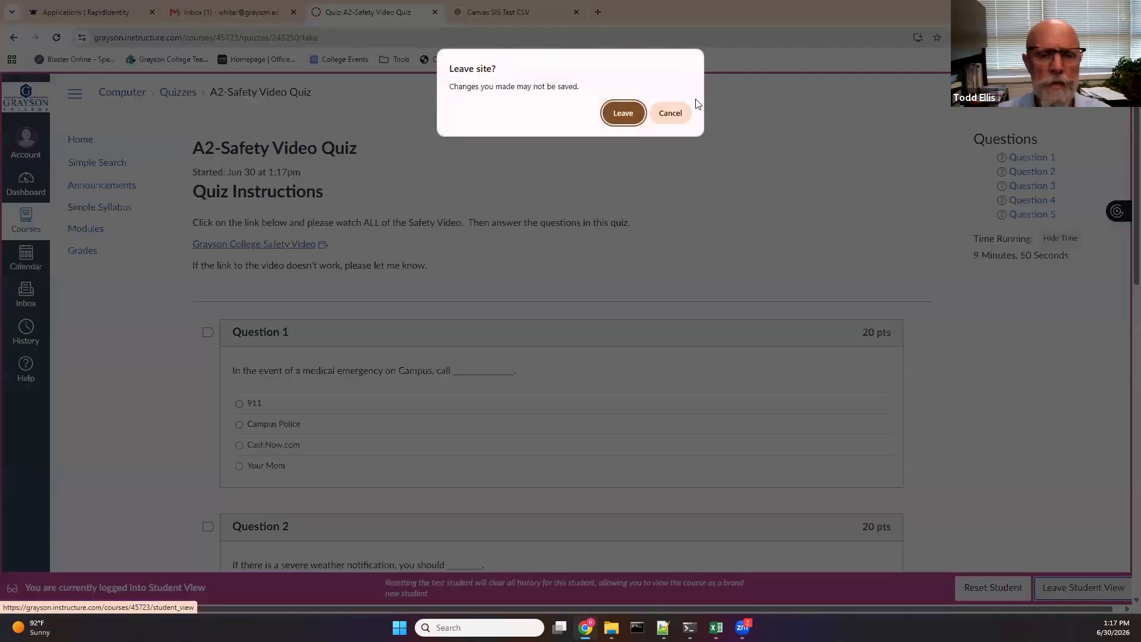
pyautogui.click(616, 111)
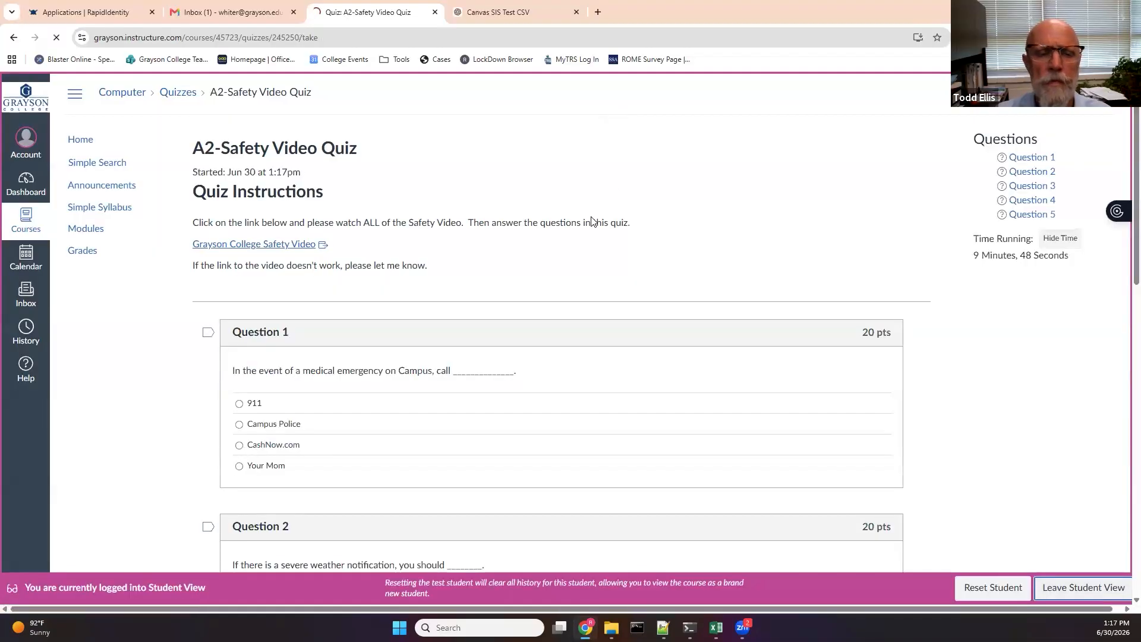
# - Open the Module 1 | Hands-On Lab assignment from the course modules and go to its rubric options
pyautogui.click(83, 231)
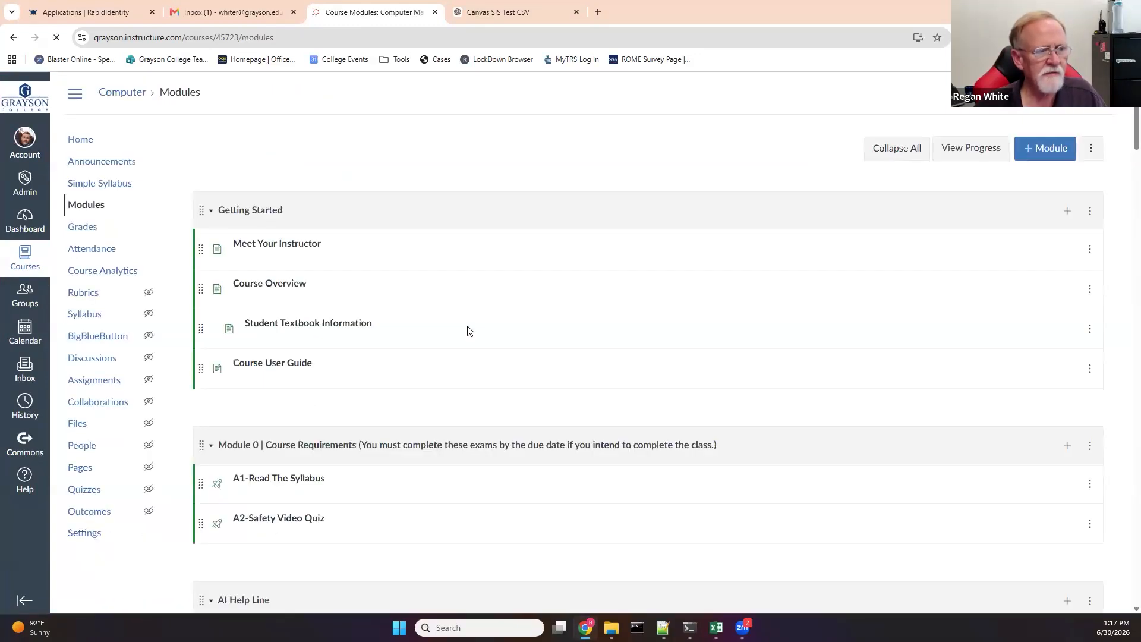
pyautogui.scroll(-8, 464, 340)
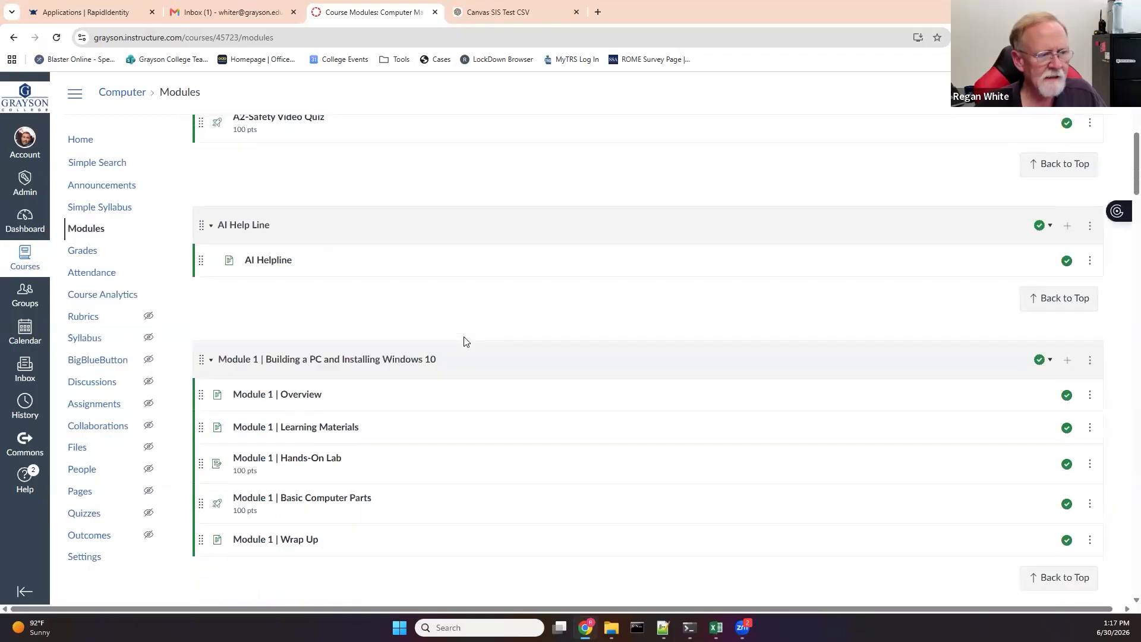
pyautogui.click(325, 455)
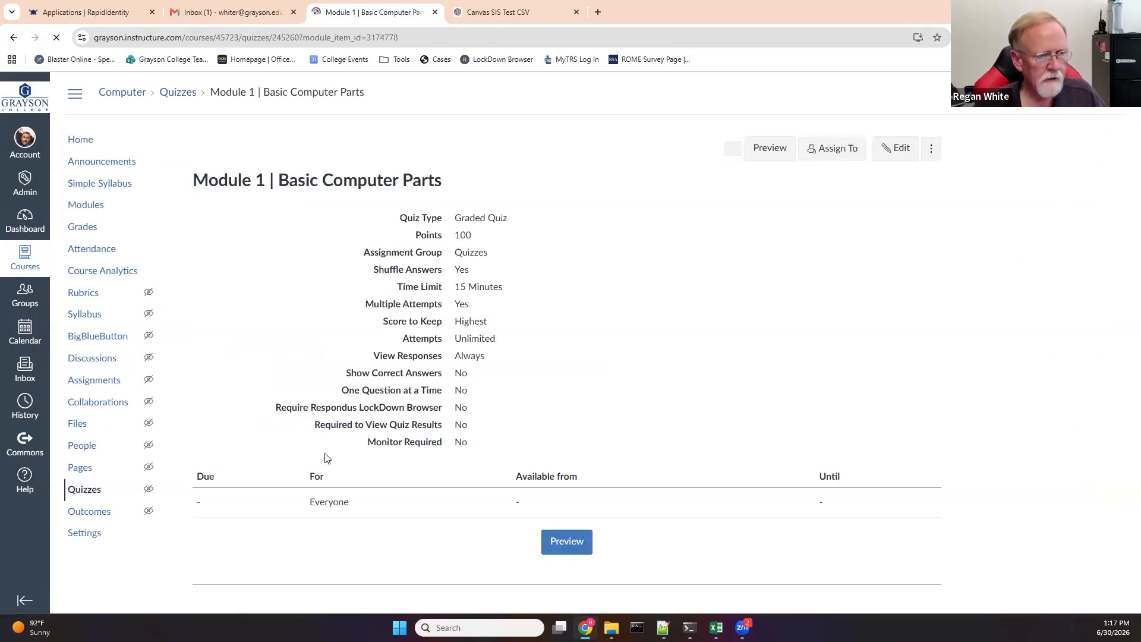
pyautogui.click(13, 37)
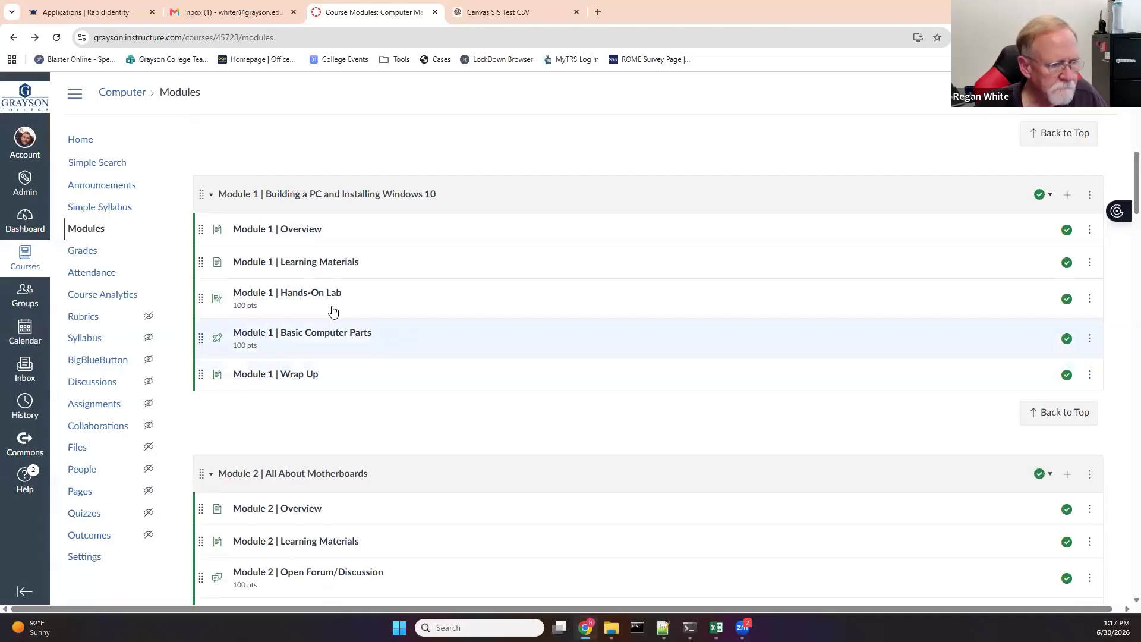
pyautogui.click(298, 293)
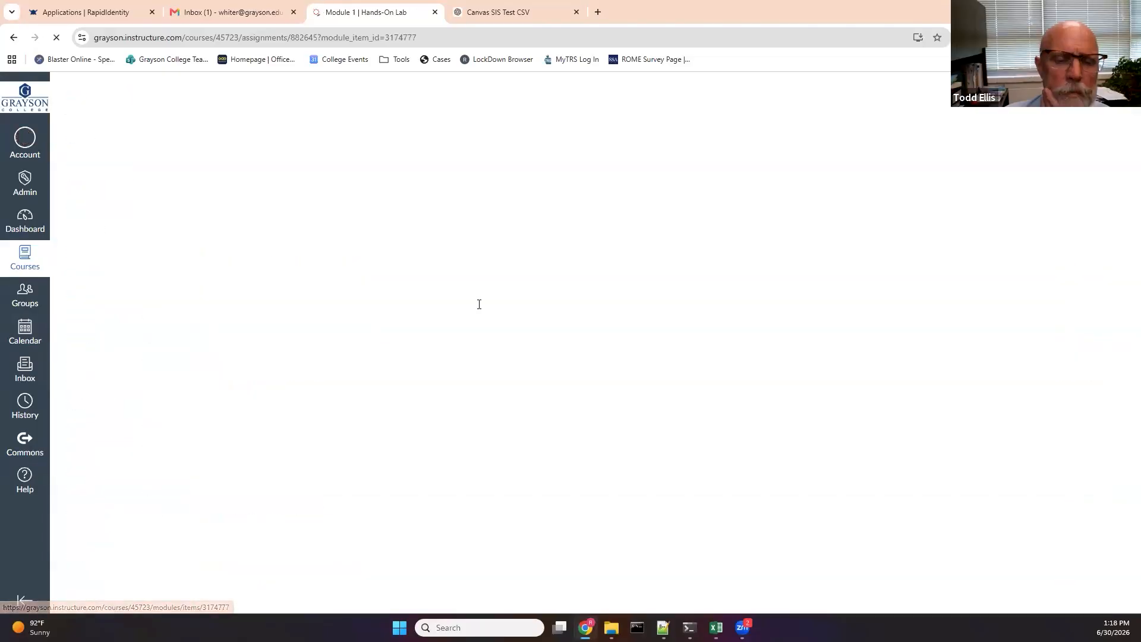
pyautogui.scroll(-2, 524, 389)
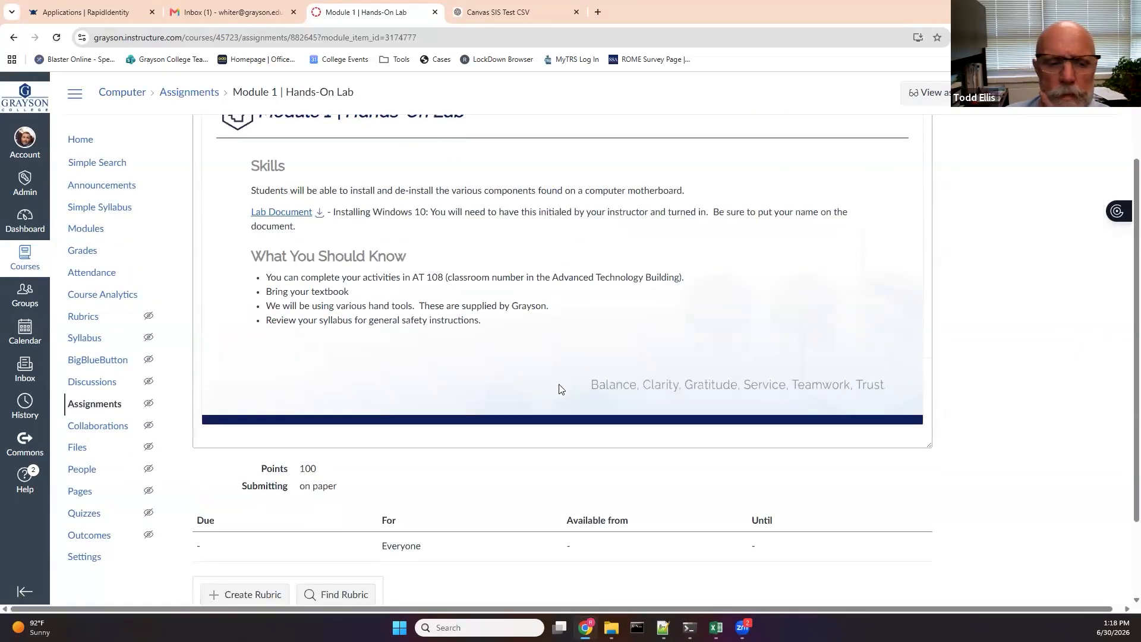
# - Start a new rubric for the Module 1 | Hands-On Lab and auto-generate 5 criteria with 4 ratings each, 100 points total
pyautogui.scroll(-2, 561, 387)
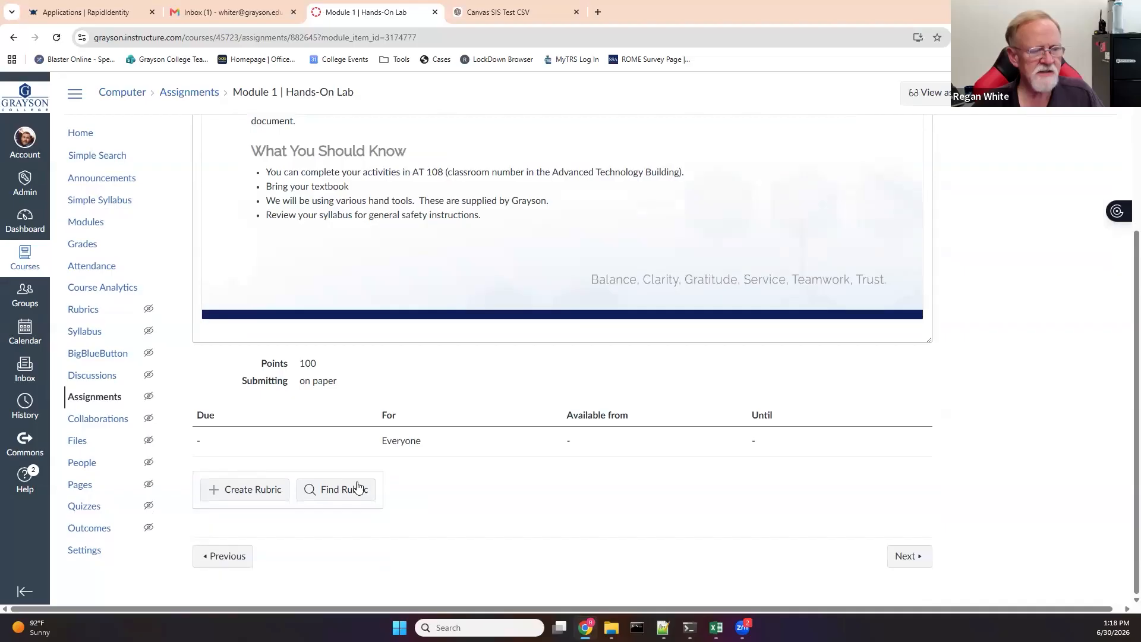
pyautogui.click(231, 492)
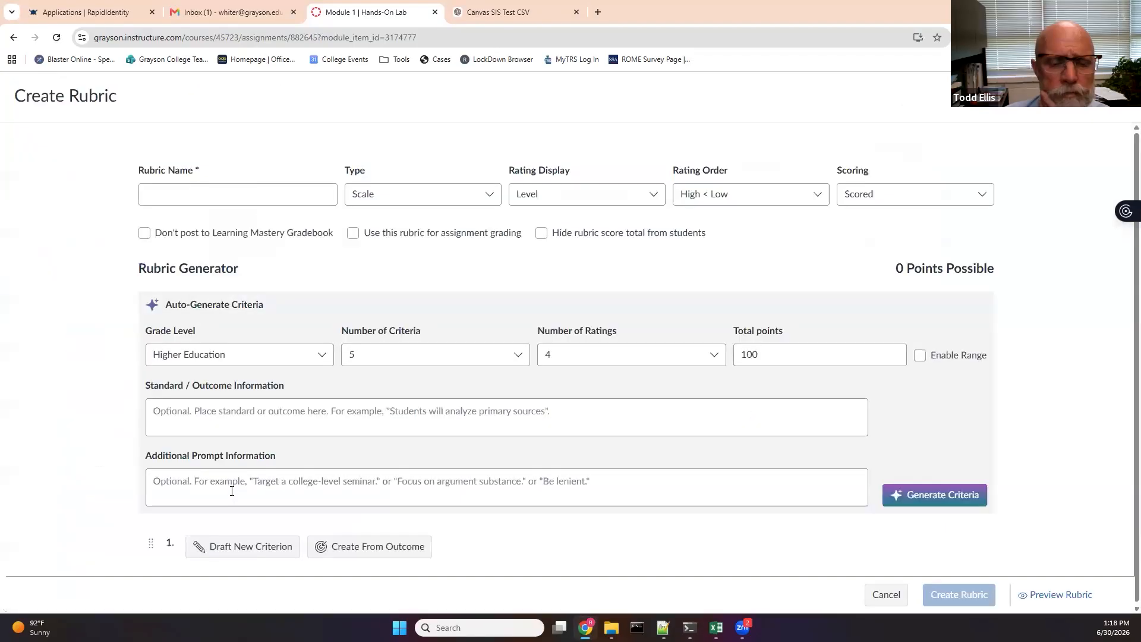
pyautogui.click(925, 501)
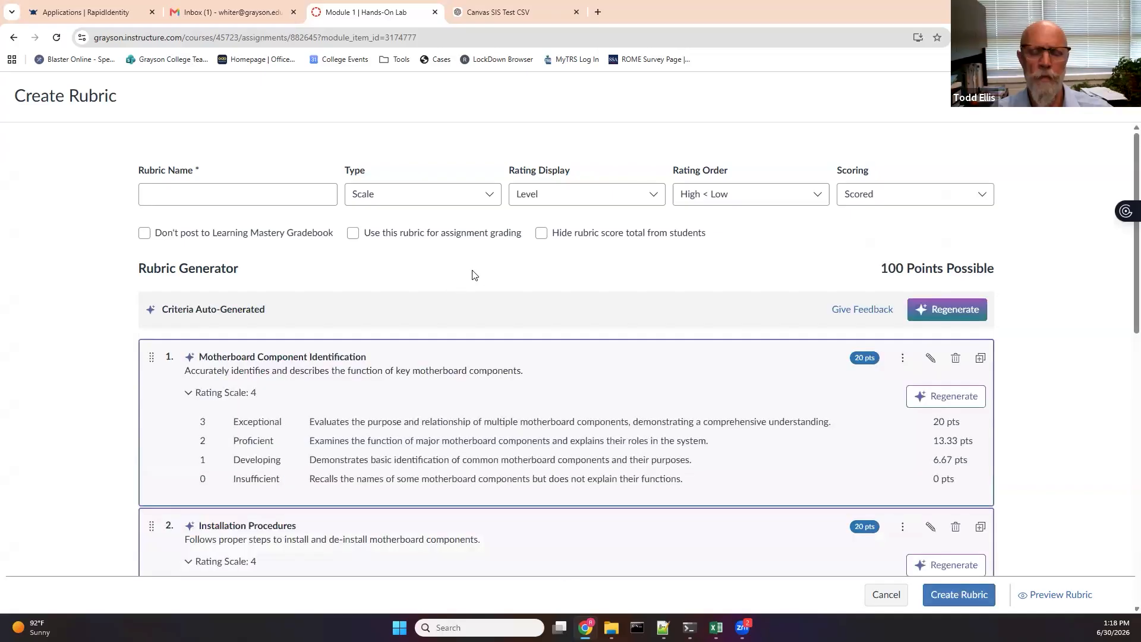
# - Name the rubric "Computer Parts", review its generated criteria, and create it for the assignment
pyautogui.click(179, 192)
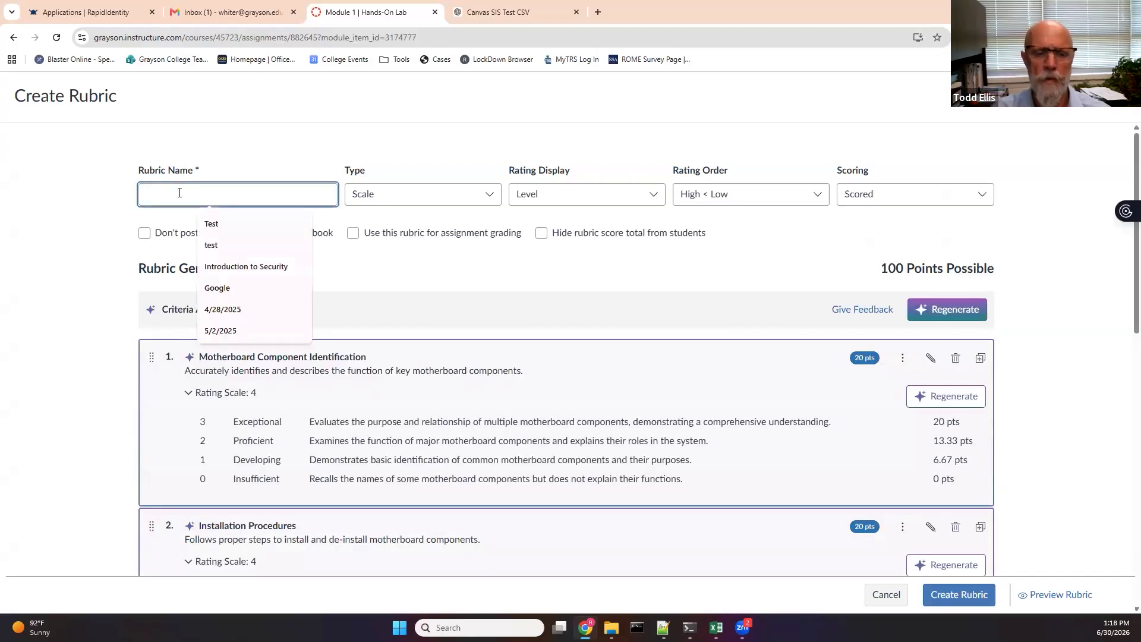
pyautogui.write('Compu')
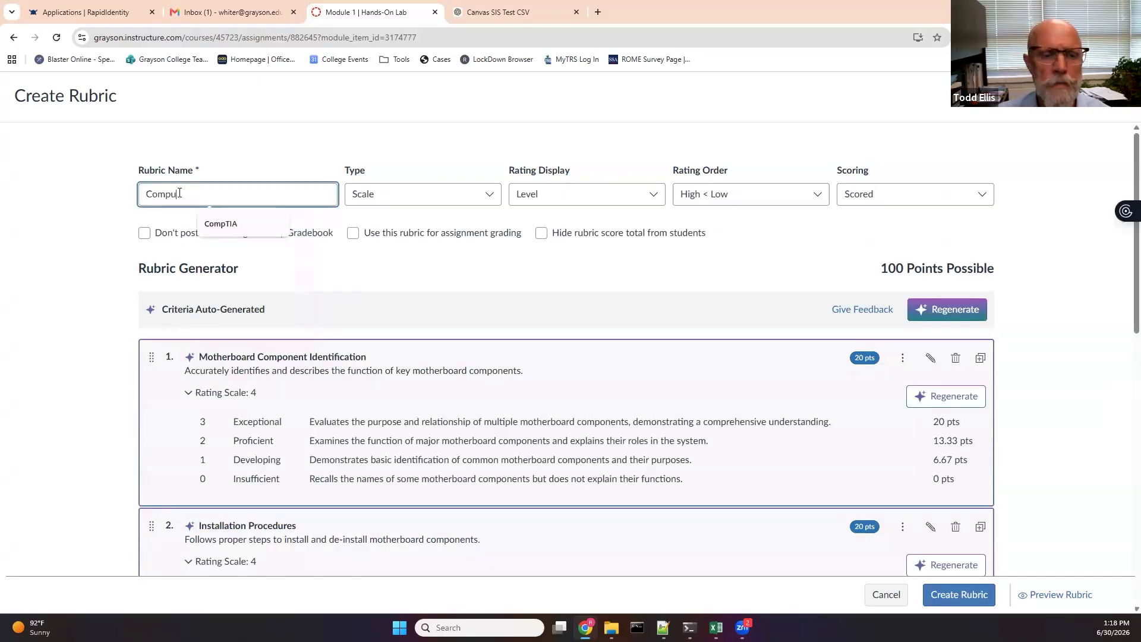
pyautogui.write('ter Parts')
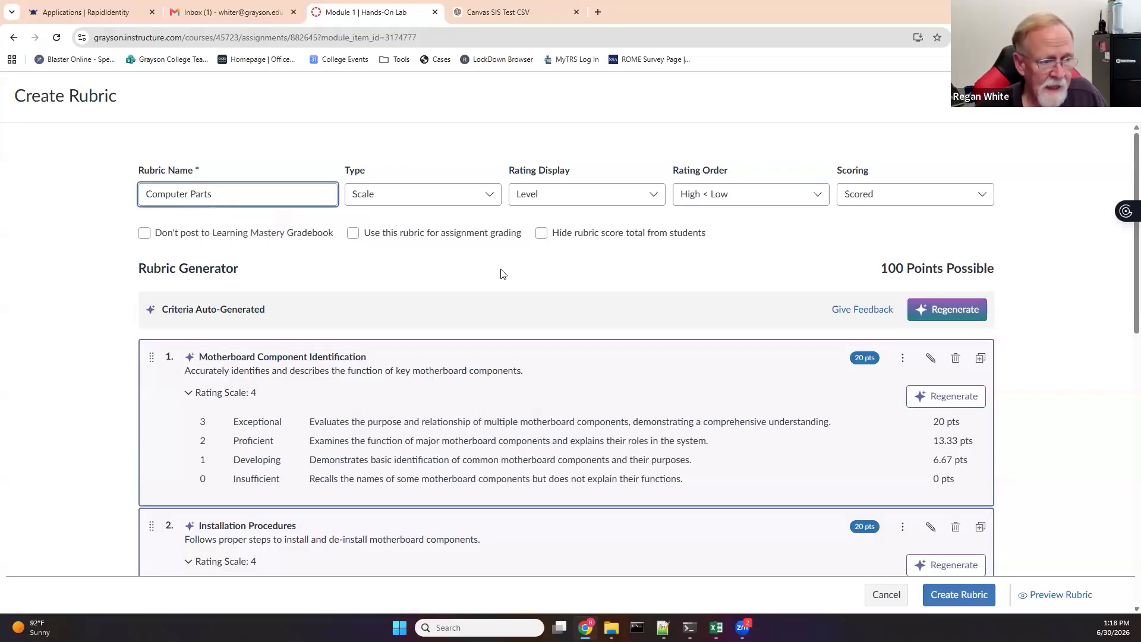
pyautogui.scroll(-2, 500, 272)
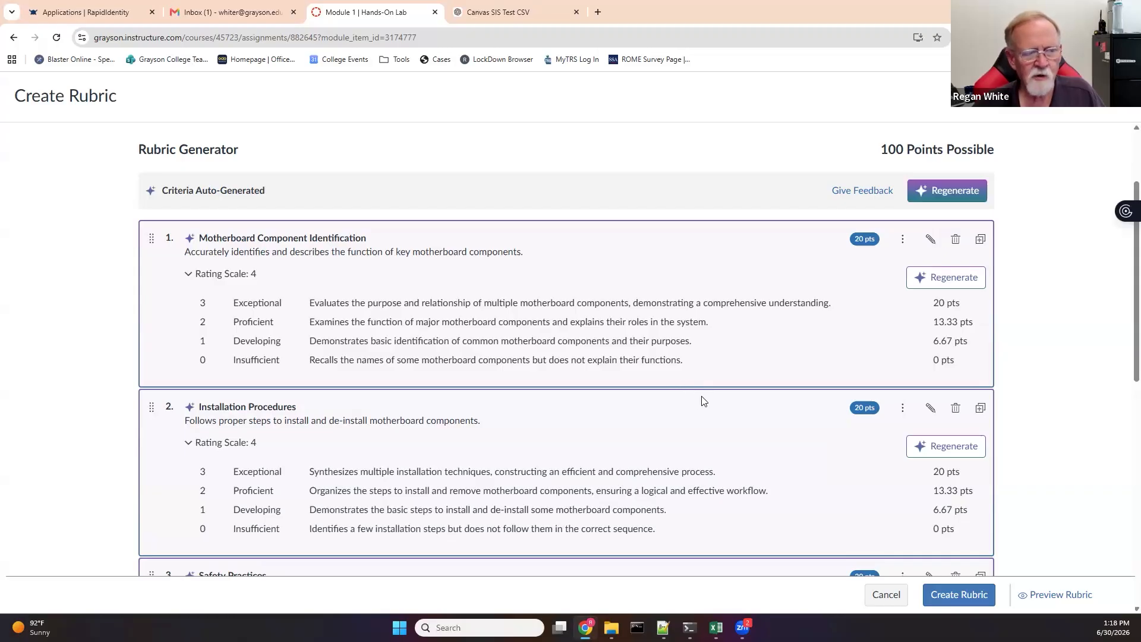
pyautogui.scroll(-3, 702, 402)
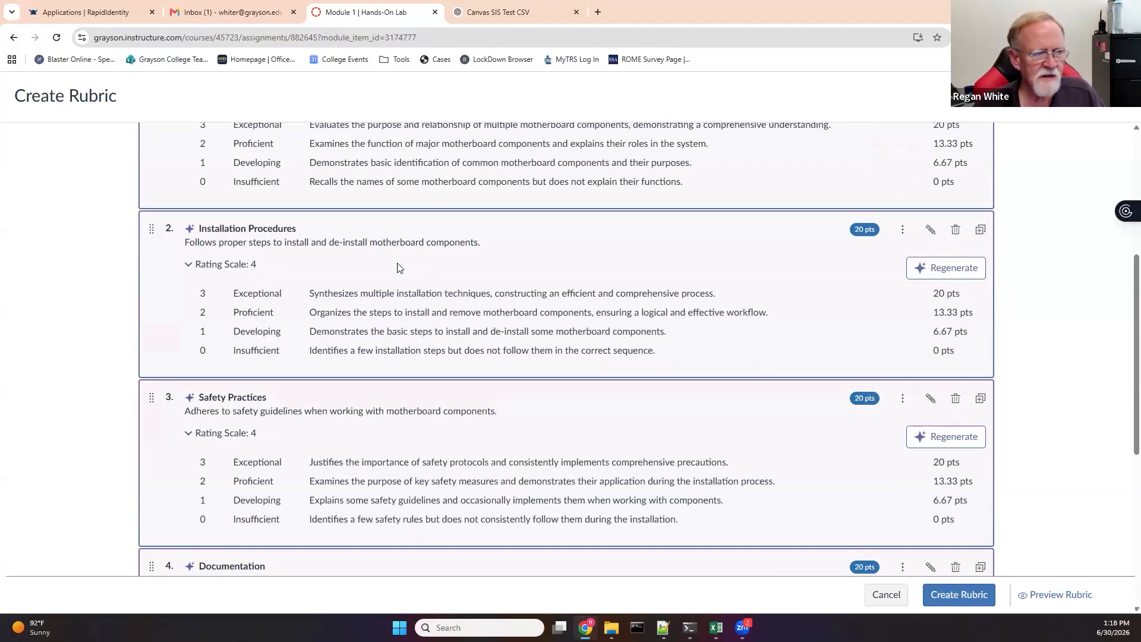
pyautogui.scroll(-6, 497, 312)
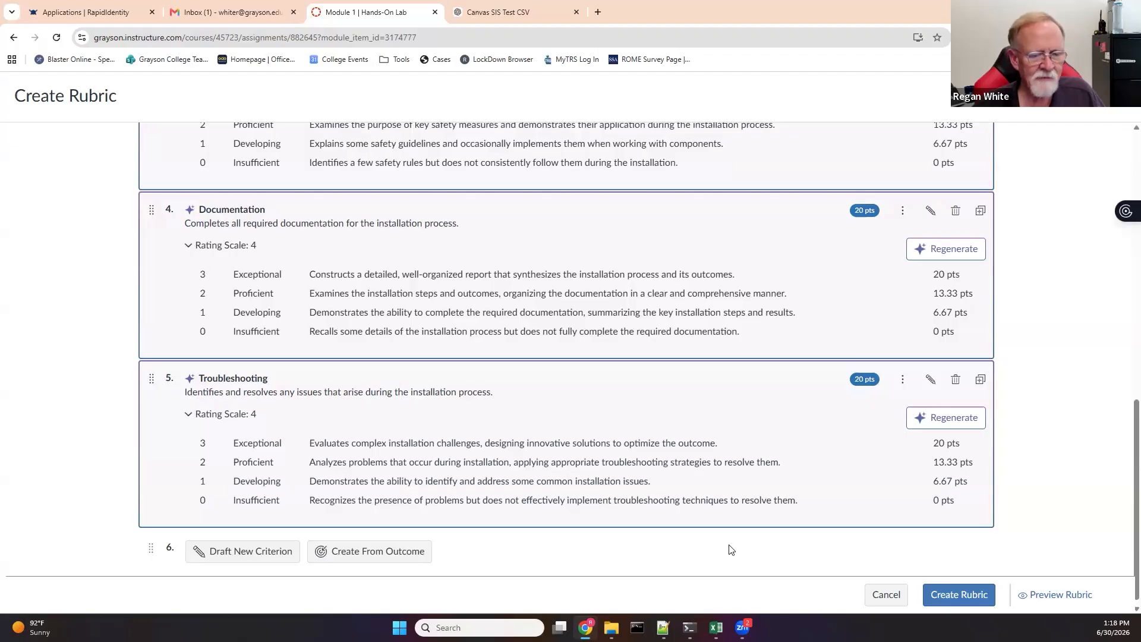
pyautogui.click(954, 596)
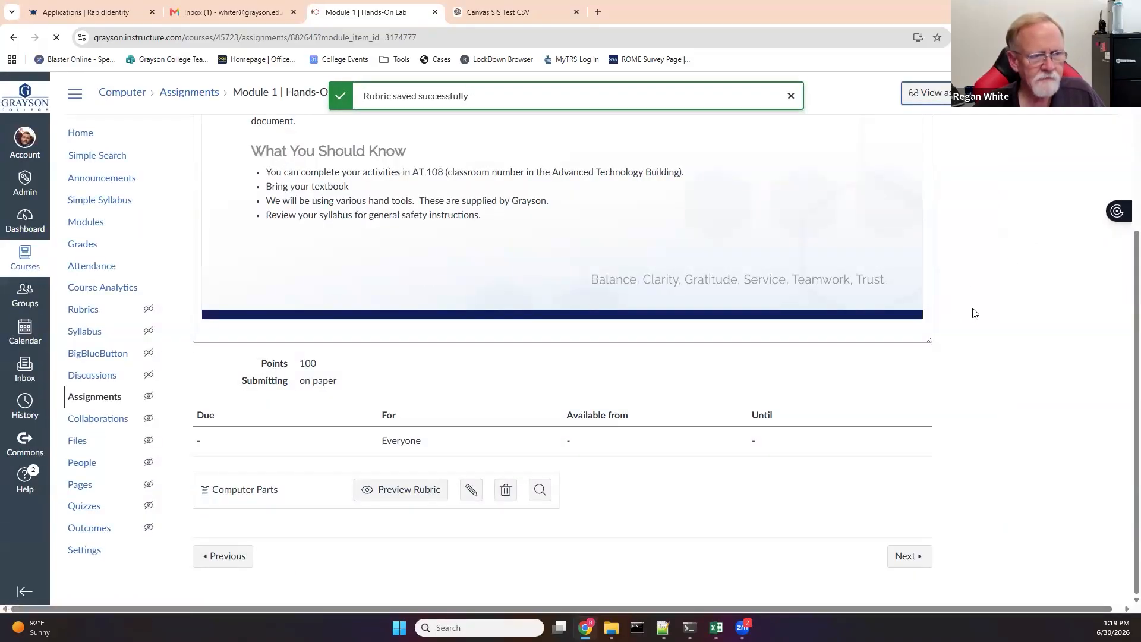
# - View the Module 1 | Hands-On Lab as the test student and compare its instructions with the Computer Parts rubric's criteria and ratings
pyautogui.scroll(-1, 937, 335)
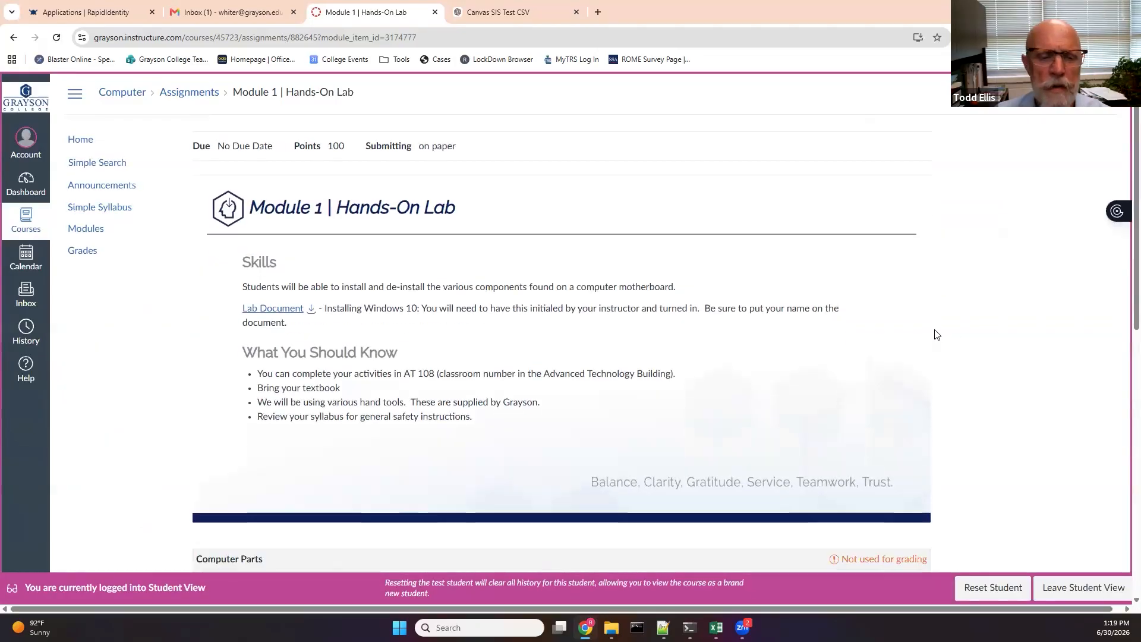
pyautogui.scroll(-5, 937, 335)
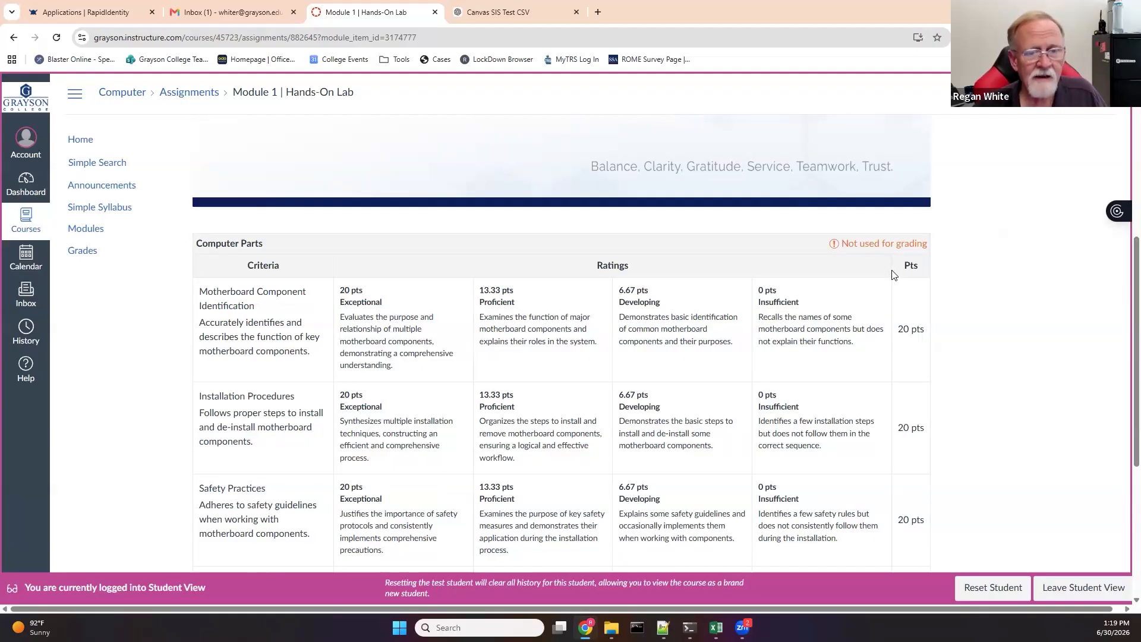
pyautogui.scroll(7, 352, 281)
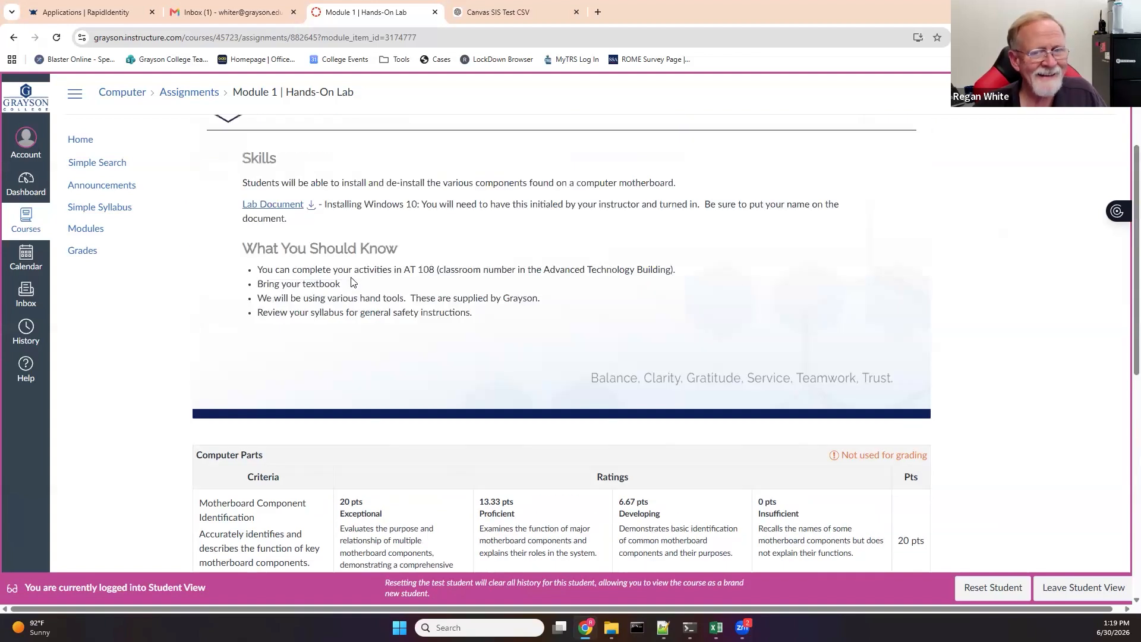
pyautogui.scroll(-8, 360, 281)
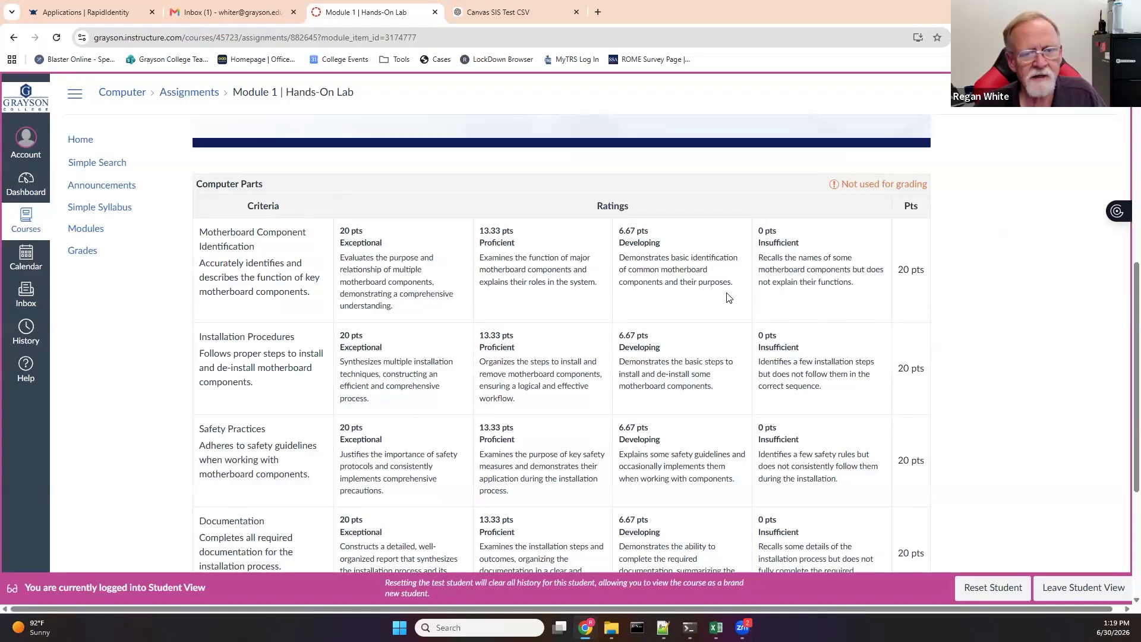
pyautogui.scroll(-3, 799, 319)
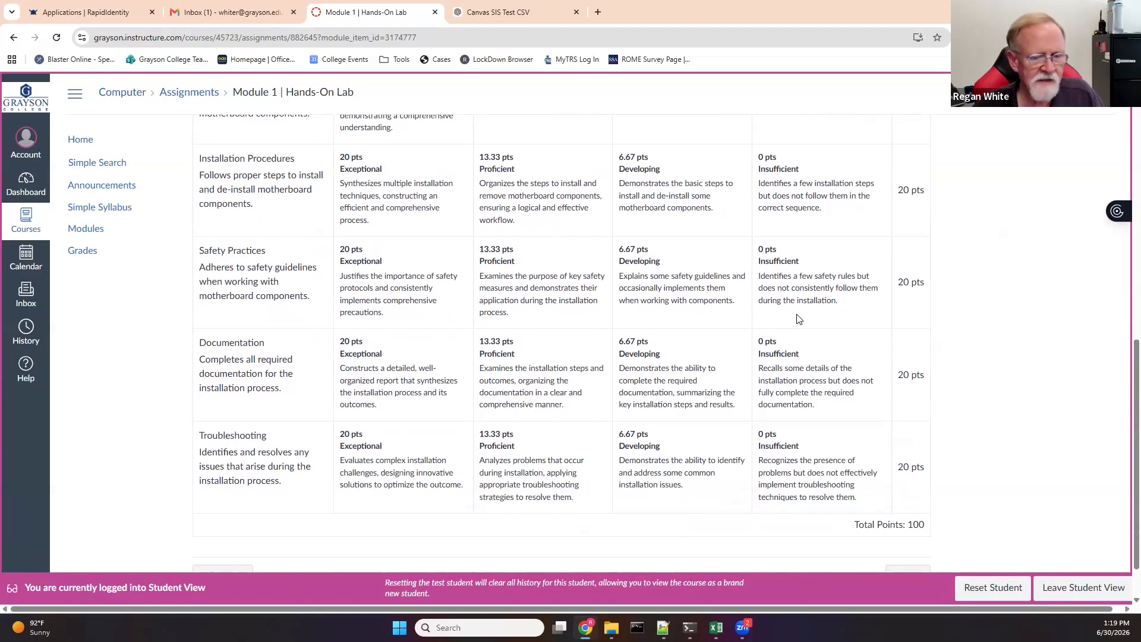
pyautogui.scroll(2, 798, 318)
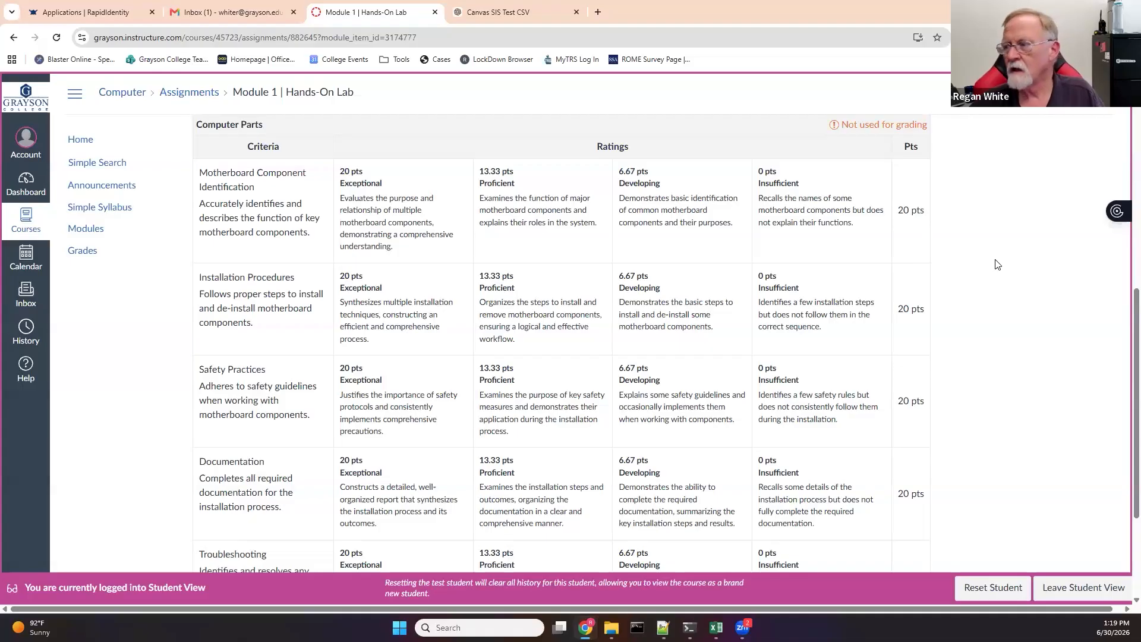
pyautogui.scroll(2, 967, 299)
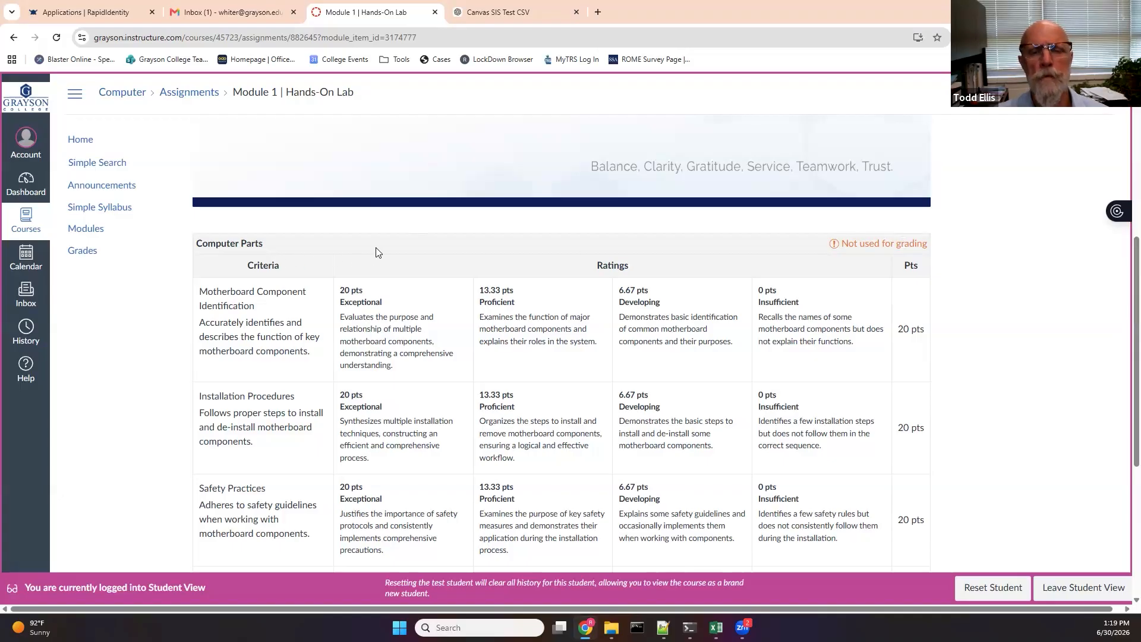
pyautogui.scroll(-2, 376, 247)
pyautogui.scroll(5, 376, 248)
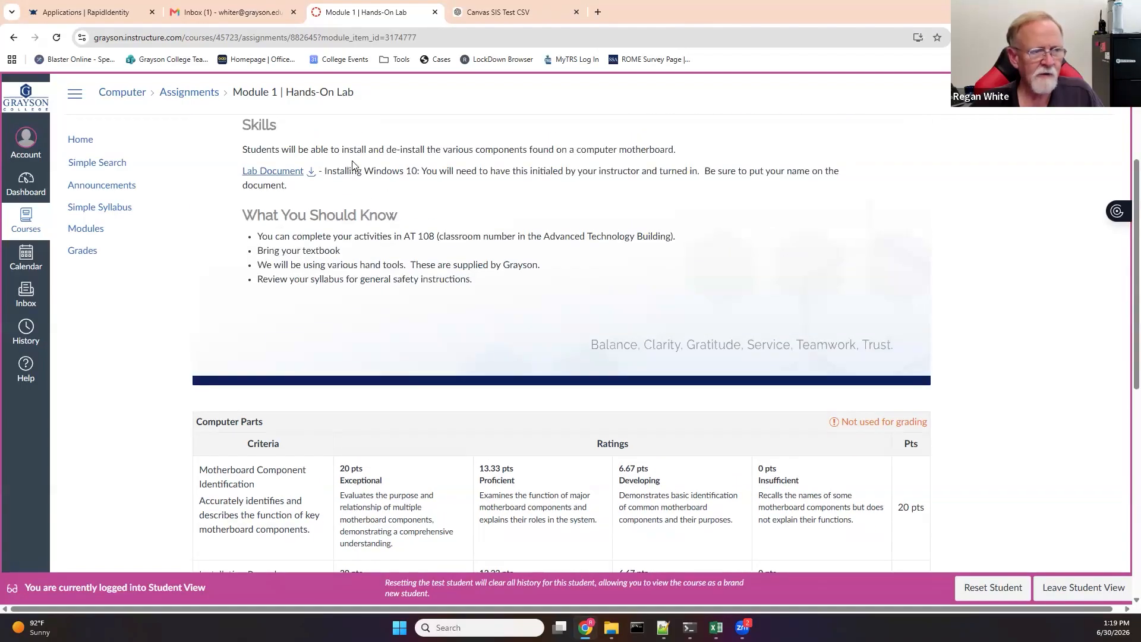
pyautogui.scroll(-5, 528, 246)
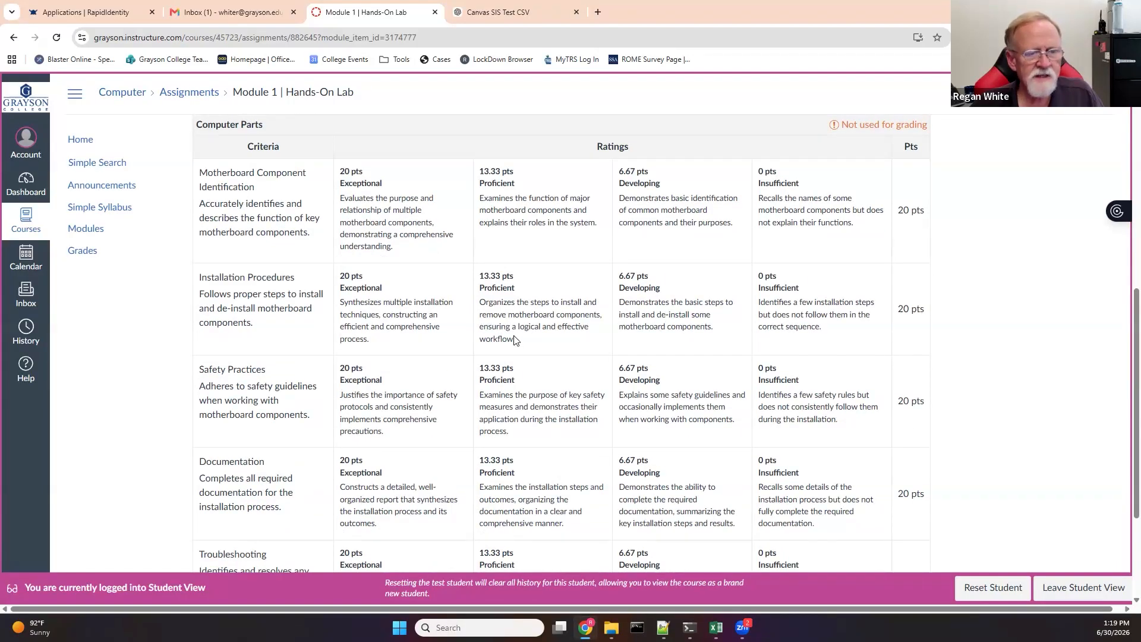
pyautogui.scroll(5, 657, 347)
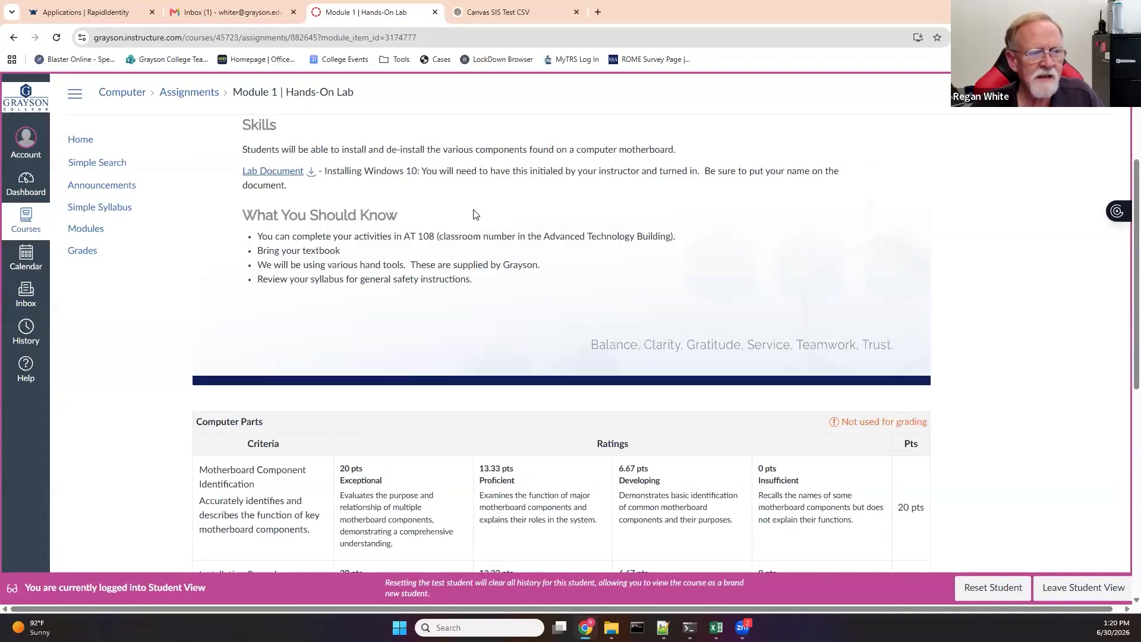
pyautogui.scroll(-8, 476, 214)
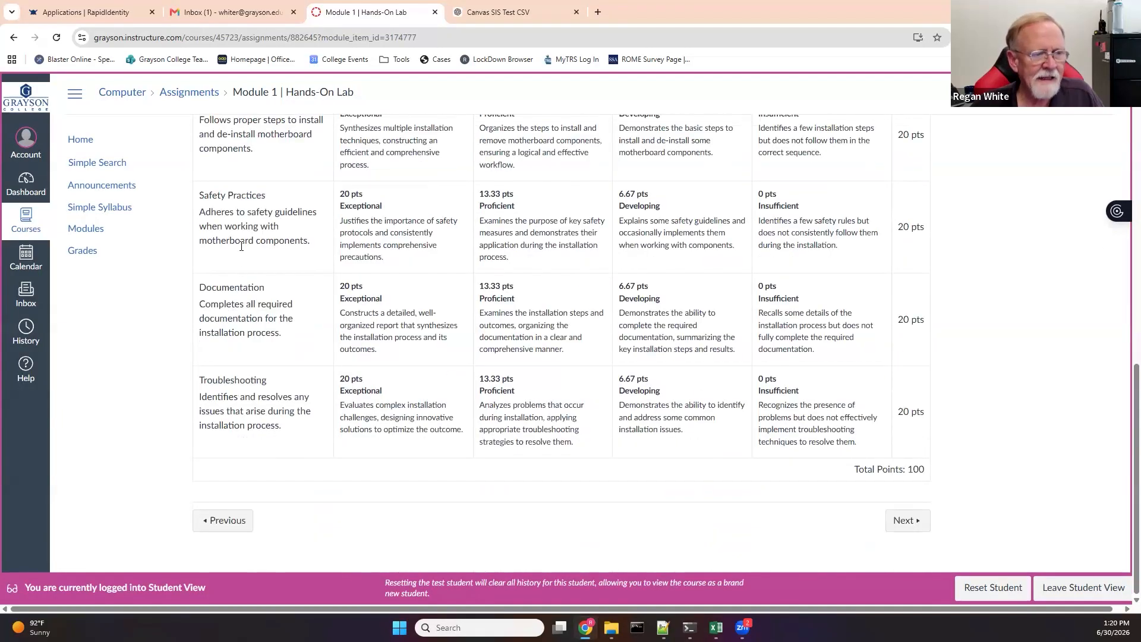